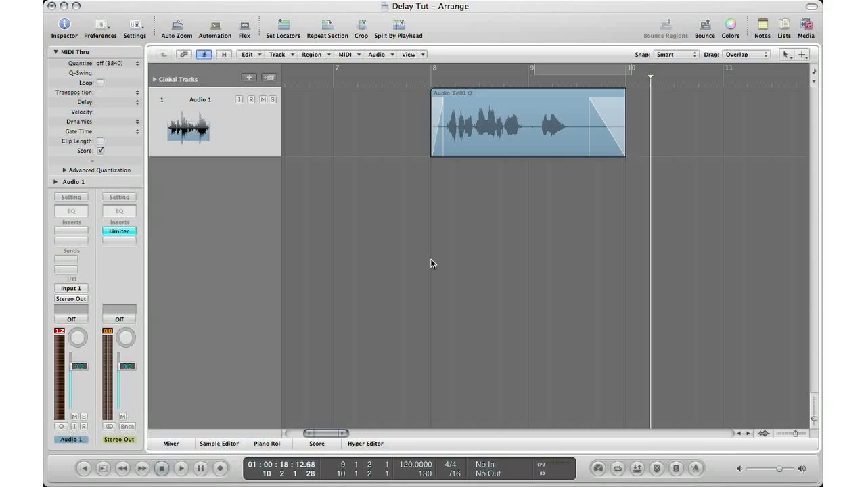
Step: Play the dry vocal region on Audio 1 from just before bar 8, and return the playhead to before the region
{"action": "left_click", "coordinate": [422, 81]}
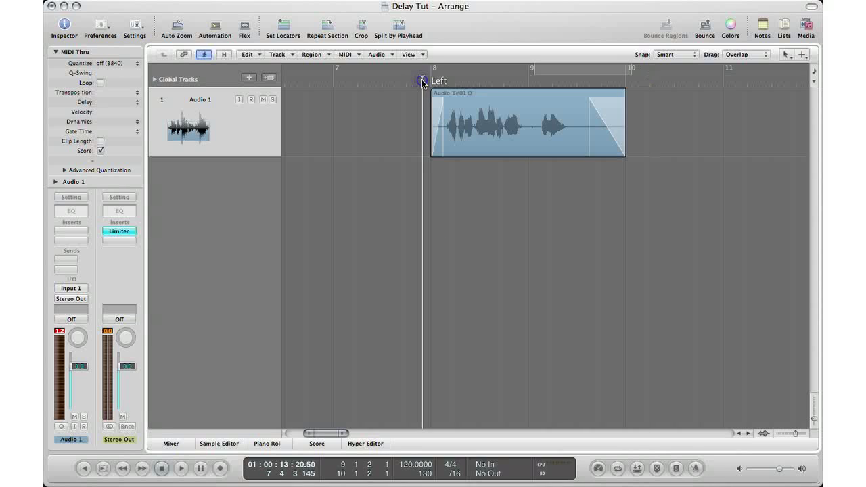
{"action": "key", "text": "space"}
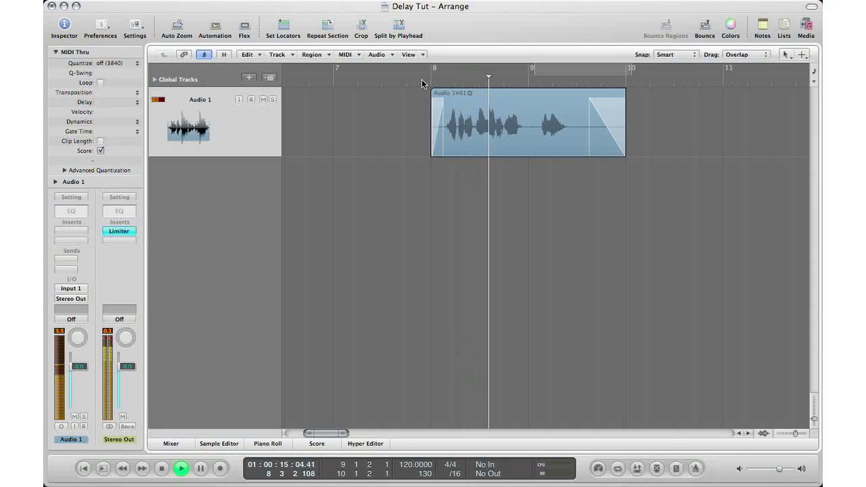
{"action": "key", "text": "space"}
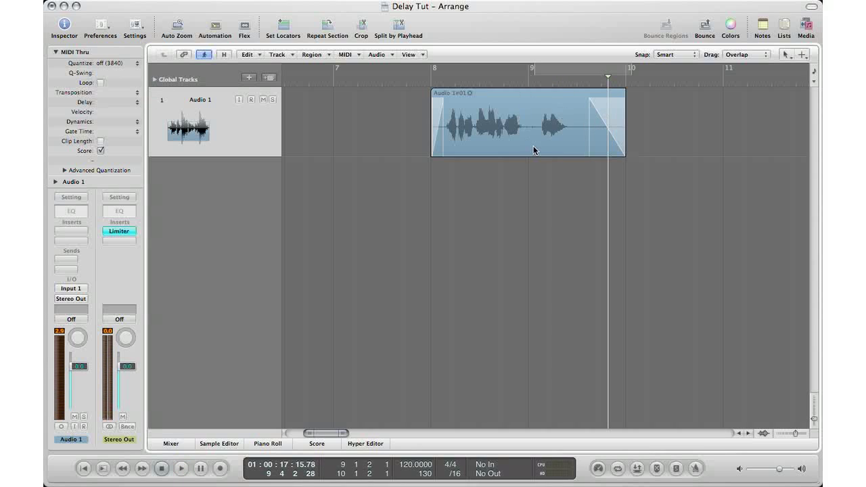
{"action": "left_click", "coordinate": [417, 81]}
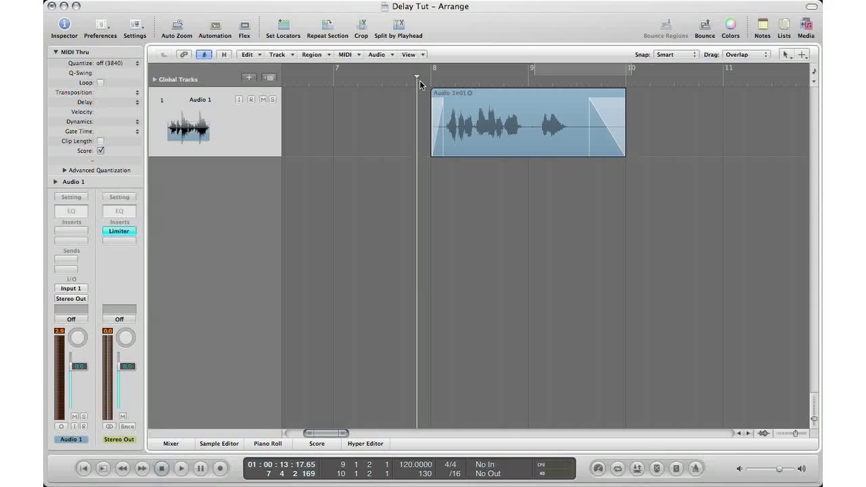
Step: Set the Audio 1 track's automation mode to Touch and insert a mono Echo delay in its first insert slot
{"action": "left_click", "coordinate": [71, 319]}
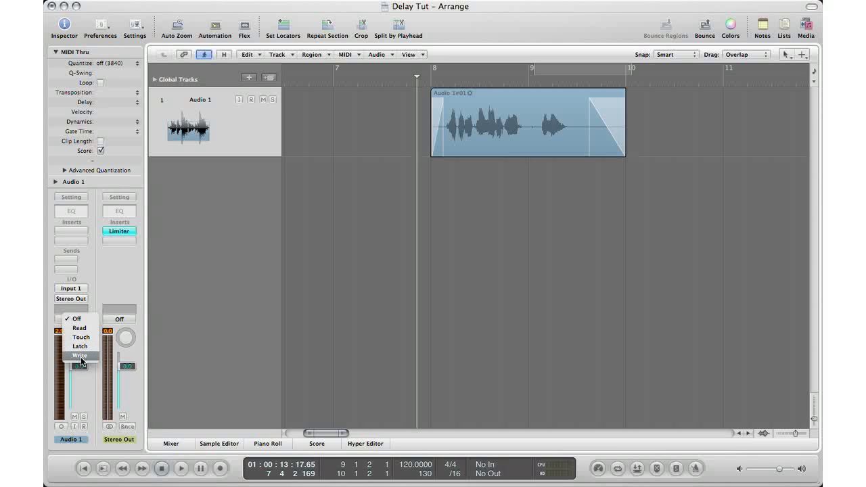
{"action": "left_click", "coordinate": [80, 338]}
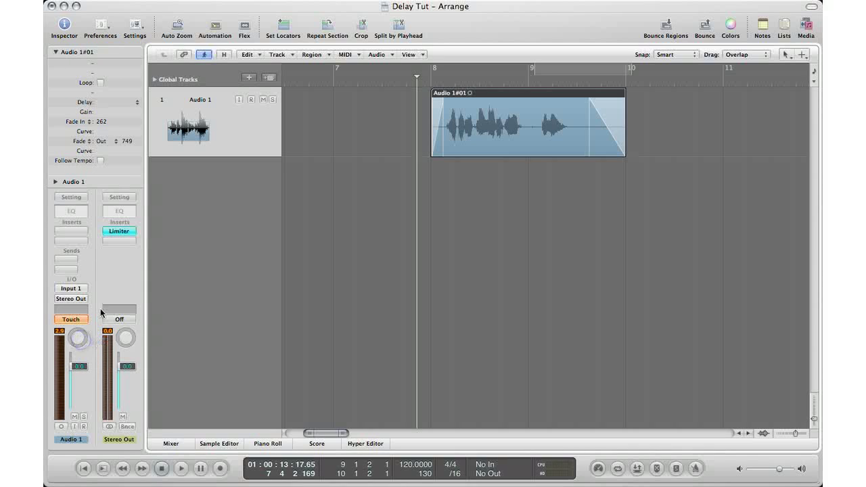
{"action": "left_click", "coordinate": [78, 231]}
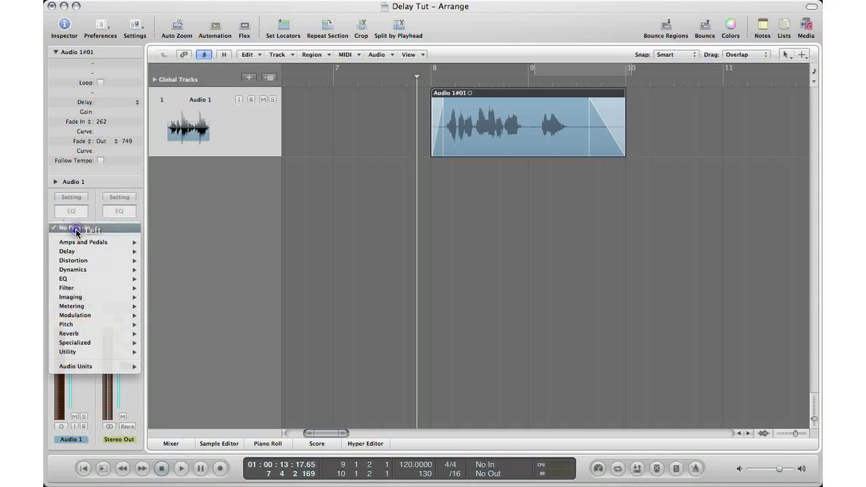
{"action": "mouse_move", "coordinate": [80, 252]}
{"action": "mouse_move", "coordinate": [163, 261]}
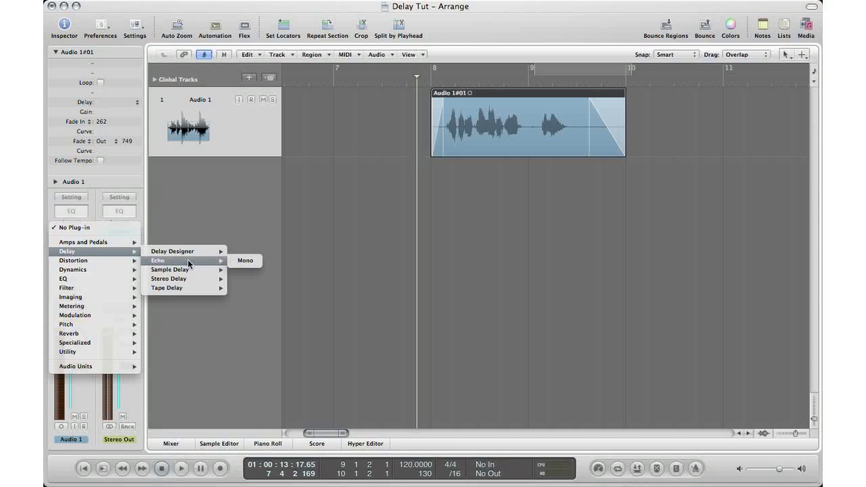
{"action": "left_click", "coordinate": [248, 262]}
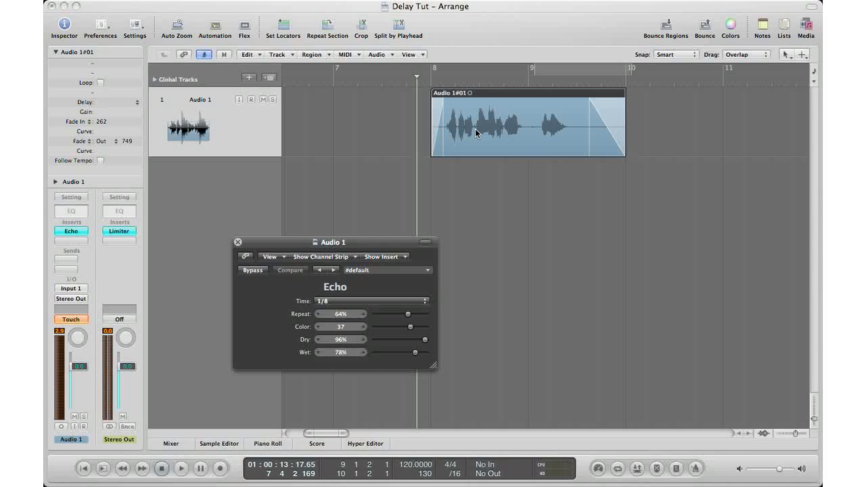
Step: Audition the vocal with the Echo active, including the cycle range, and turn cycling off with the playhead back before bar 8
{"action": "key", "text": "space"}
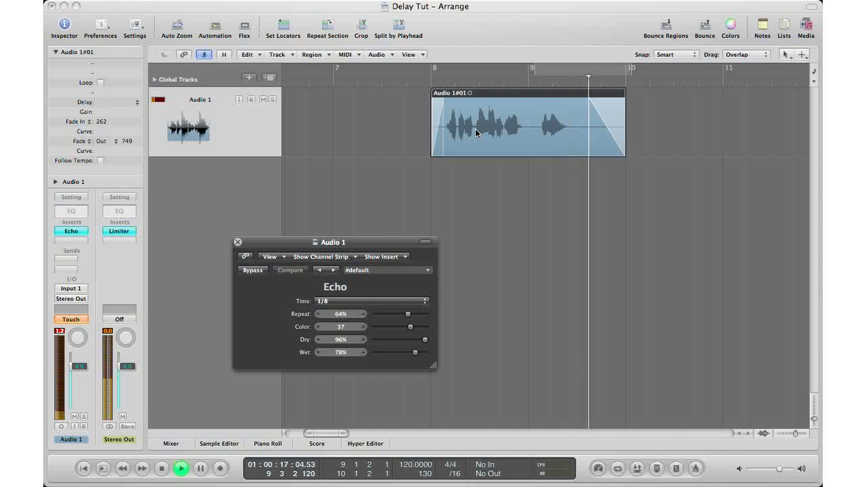
{"action": "key", "text": "space"}
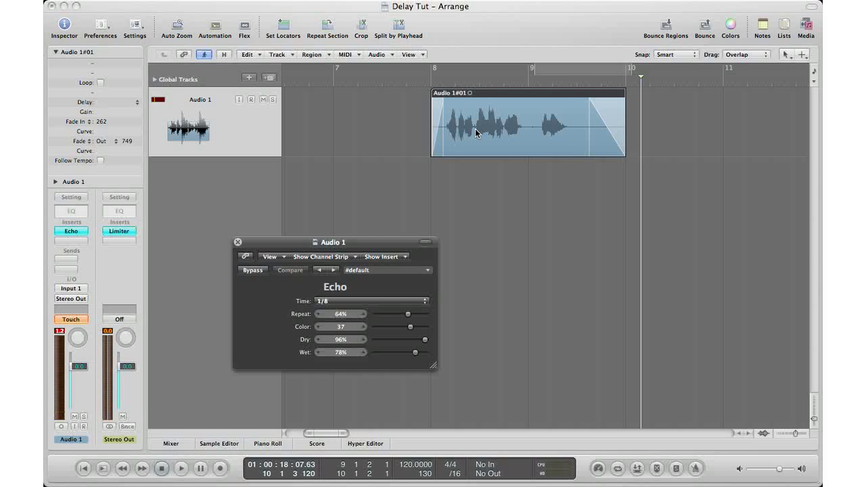
{"action": "left_click", "coordinate": [550, 71]}
{"action": "key", "text": "space"}
{"action": "key", "text": "space"}
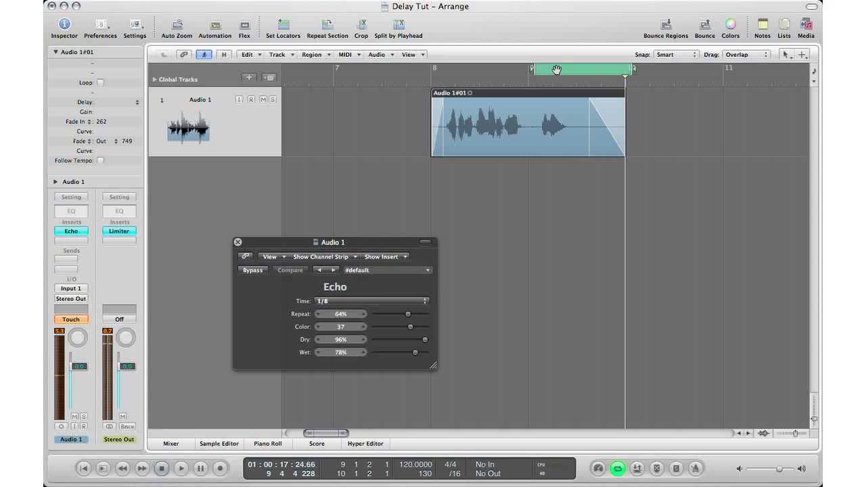
{"action": "double_click", "coordinate": [557, 71]}
{"action": "left_click", "coordinate": [558, 71]}
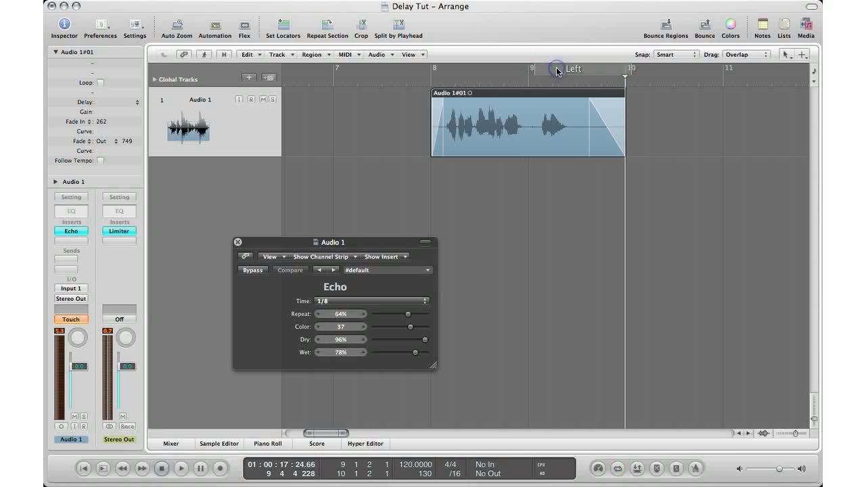
{"action": "left_click", "coordinate": [406, 84]}
Step: Try the Echo's bypass on before the vocal and off at bar 9, and return to before bar 8 with the Echo bypassed
{"action": "left_click", "coordinate": [248, 273]}
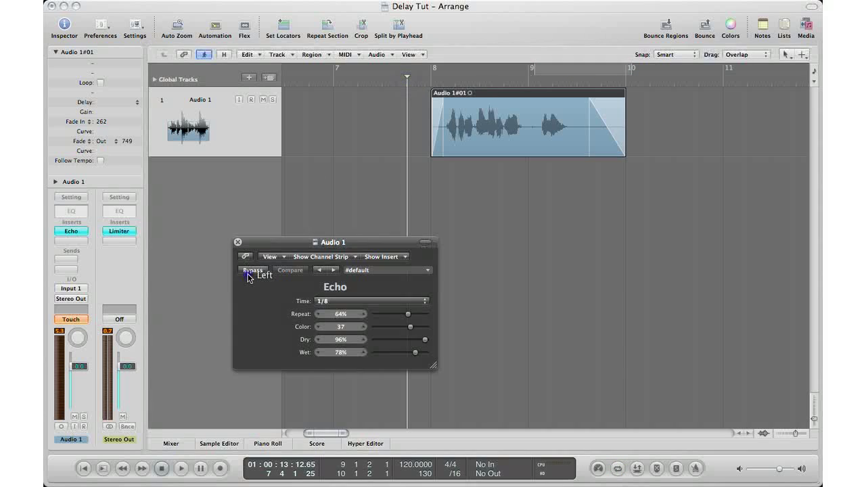
{"action": "left_click", "coordinate": [249, 272]}
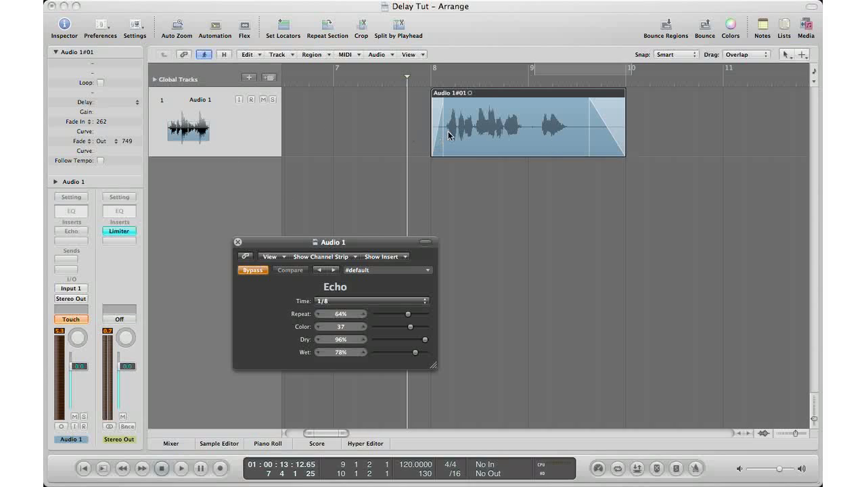
{"action": "left_click", "coordinate": [533, 77]}
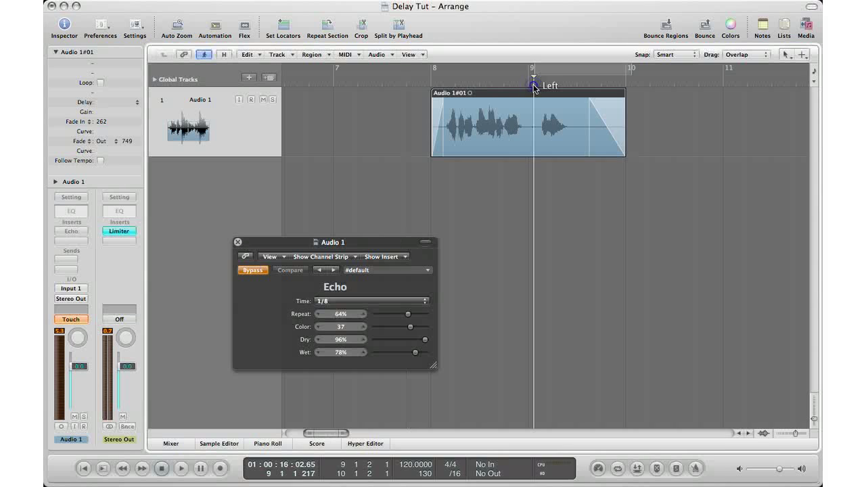
{"action": "left_click", "coordinate": [252, 270]}
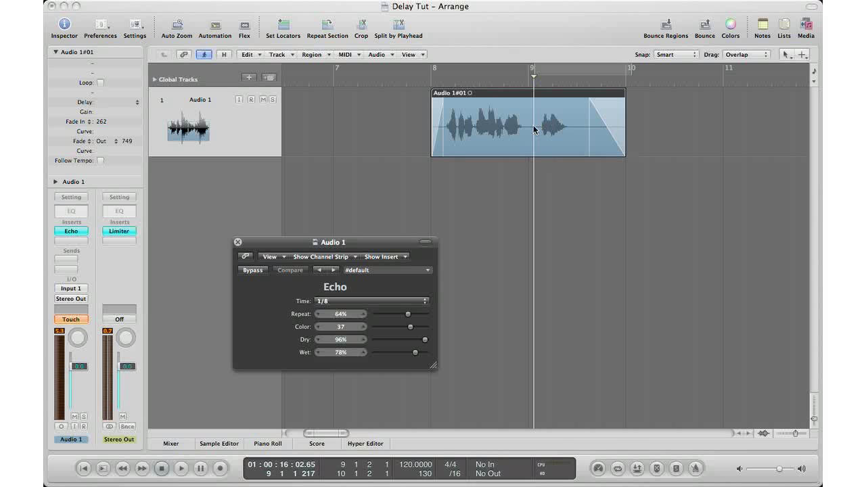
{"action": "left_click", "coordinate": [405, 82]}
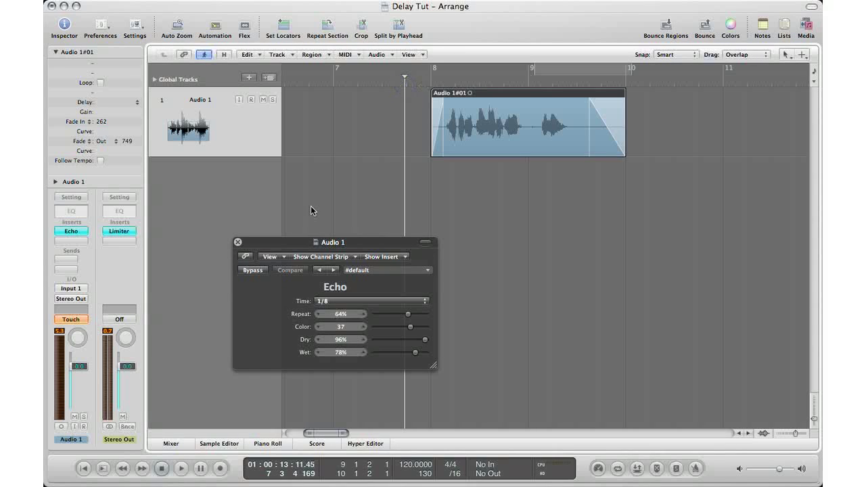
{"action": "left_click", "coordinate": [256, 273]}
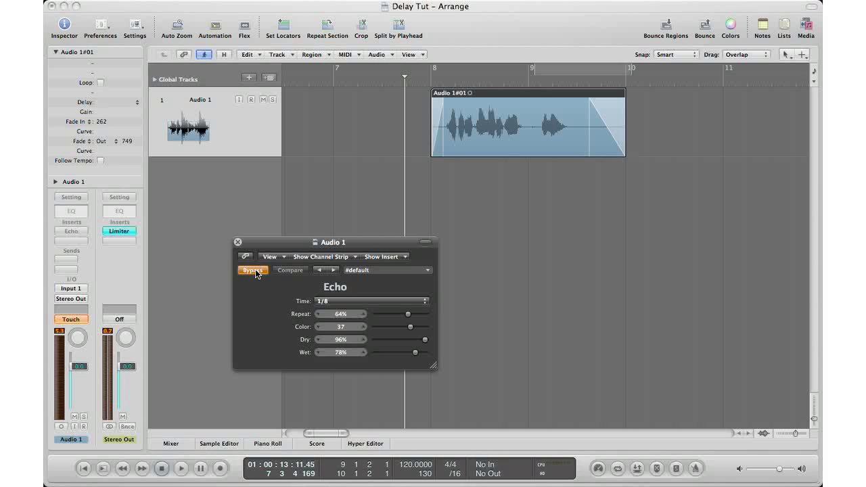
Step: Record Echo bypass automation that enables the effect only from just after bar 9 to the region's end, and play the vocal again
{"action": "key", "text": "space"}
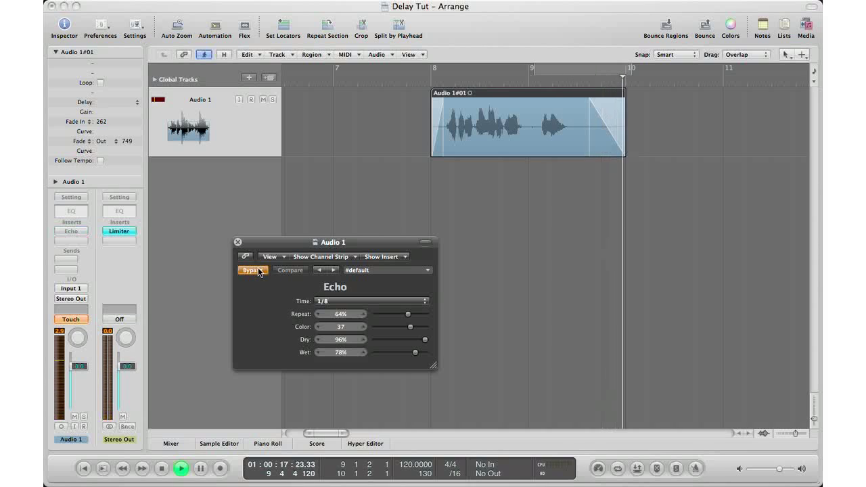
{"action": "key", "text": "space"}
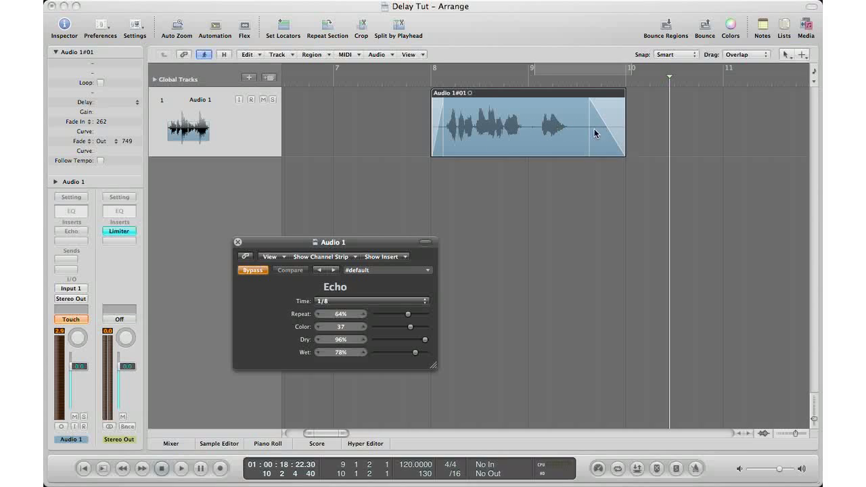
{"action": "left_click", "coordinate": [413, 80]}
{"action": "key", "text": "space"}
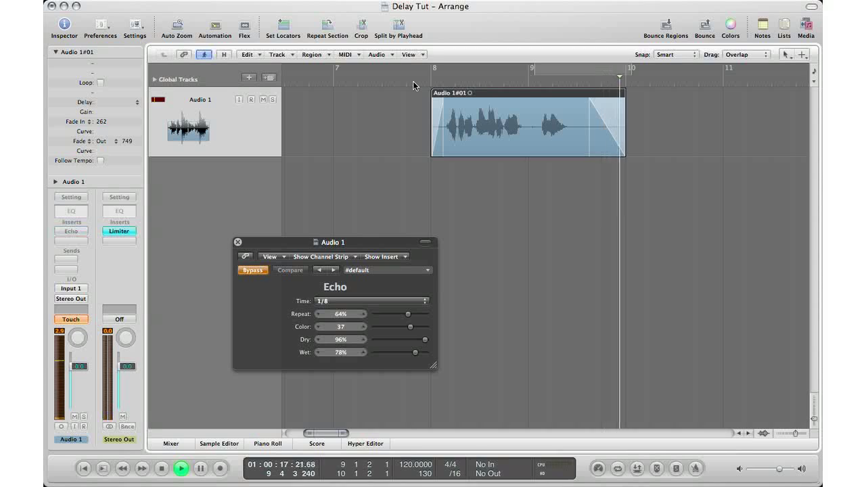
{"action": "key", "text": "space"}
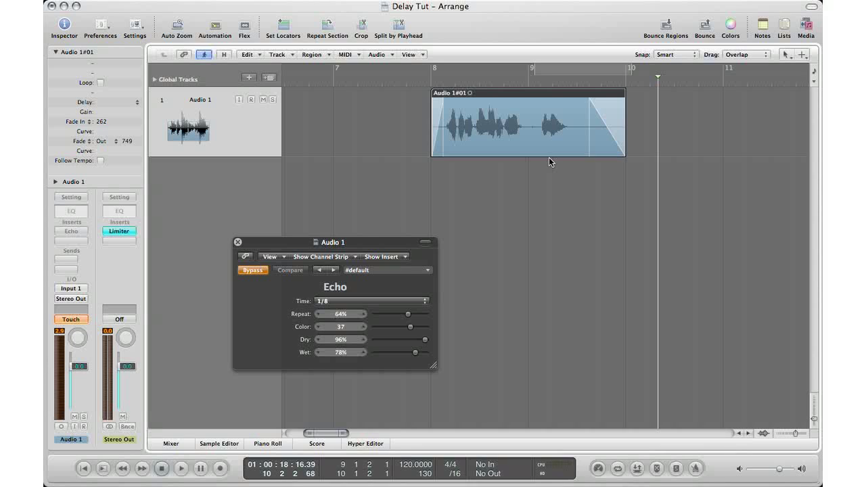
Step: Display the Audio 1 track's automation, delete the Echo bypass automation points, and hide the automation again
{"action": "key", "text": "a"}
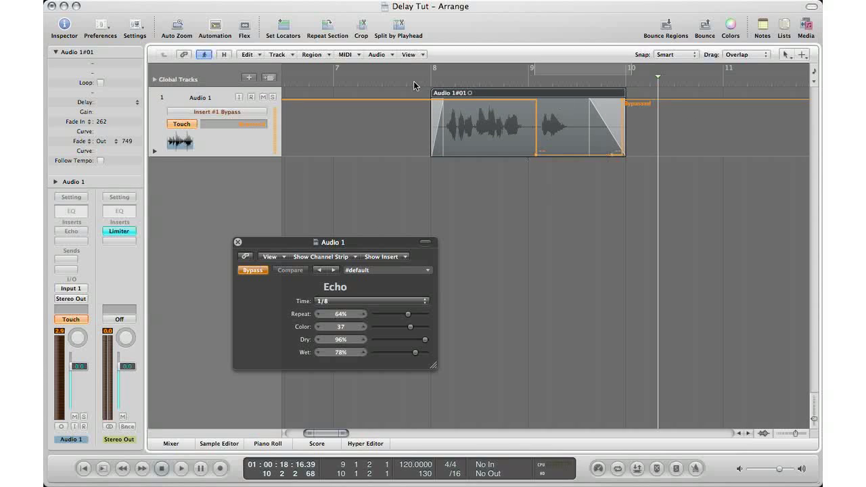
{"action": "mouse_move", "coordinate": [622, 178]}
{"action": "left_mouse_down"}
{"action": "mouse_move", "coordinate": [580, 142]}
{"action": "mouse_move", "coordinate": [524, 147]}
{"action": "left_mouse_up"}
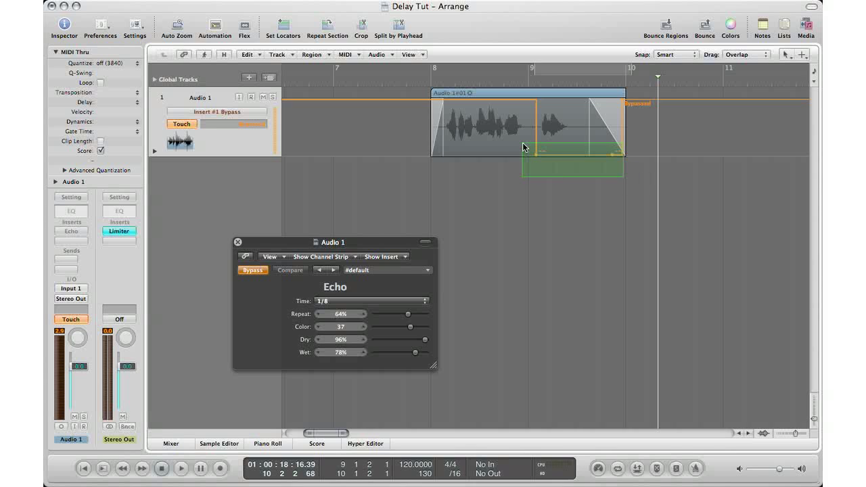
{"action": "left_click", "coordinate": [524, 146]}
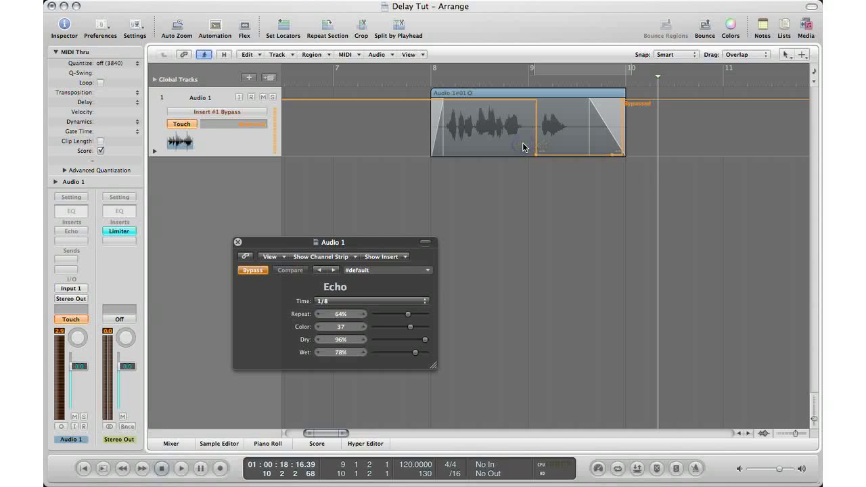
{"action": "key", "text": "Delete"}
{"action": "left_click", "coordinate": [515, 169]}
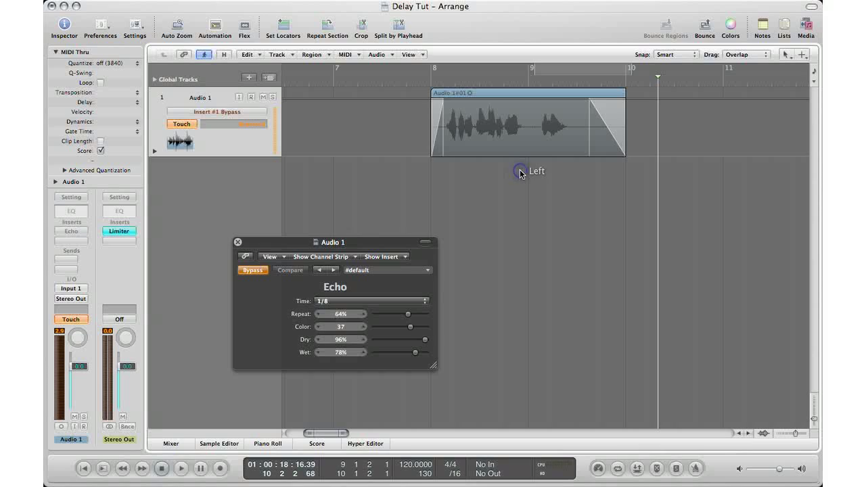
{"action": "key", "text": "a"}
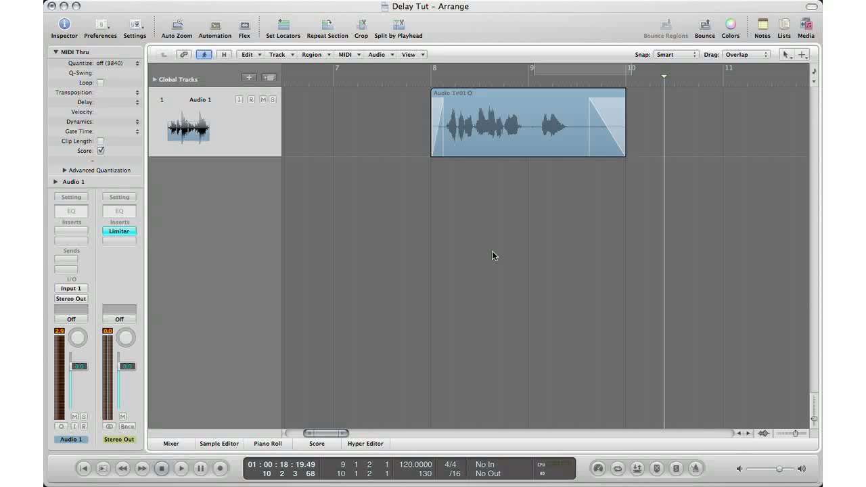
Step: Add a second audio track with the same settings as Audio 1, and rename the Audio 1 track as Main
{"action": "left_click", "coordinate": [221, 130]}
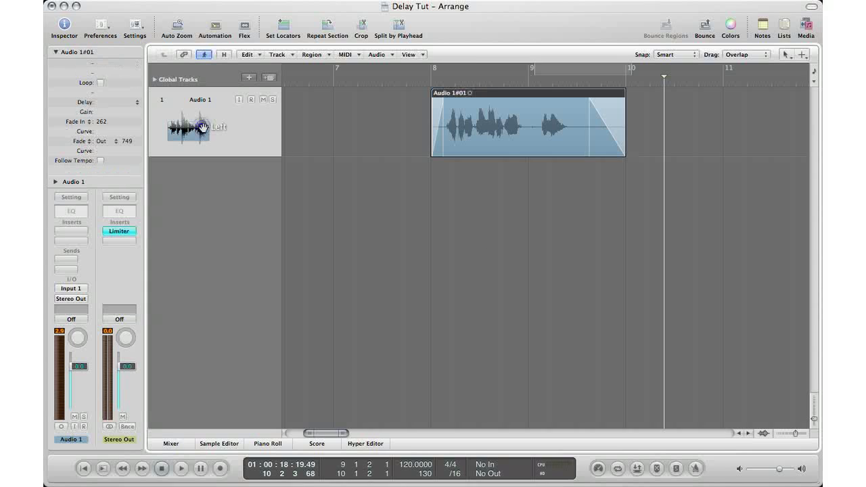
{"action": "left_click", "coordinate": [268, 78]}
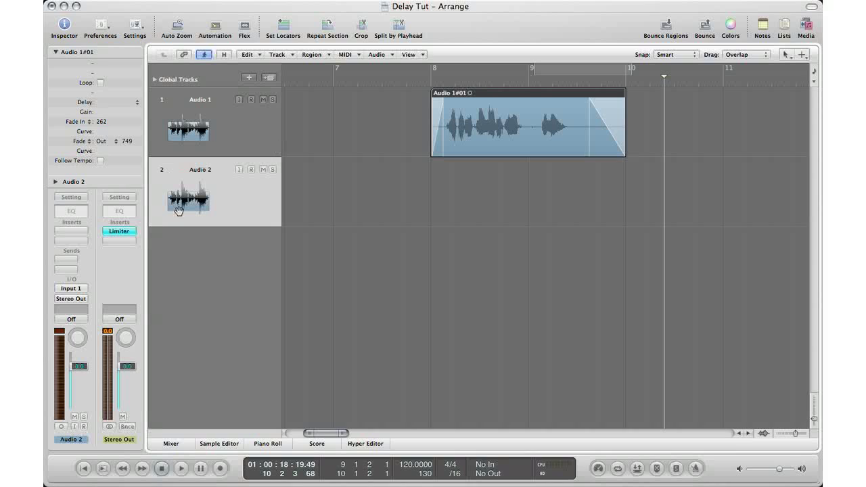
{"action": "double_click", "coordinate": [203, 100]}
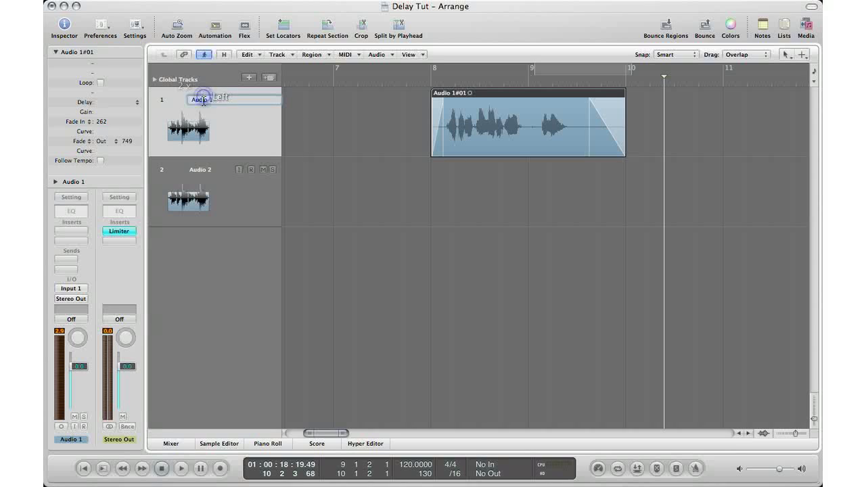
{"action": "type", "text": "Ma"}
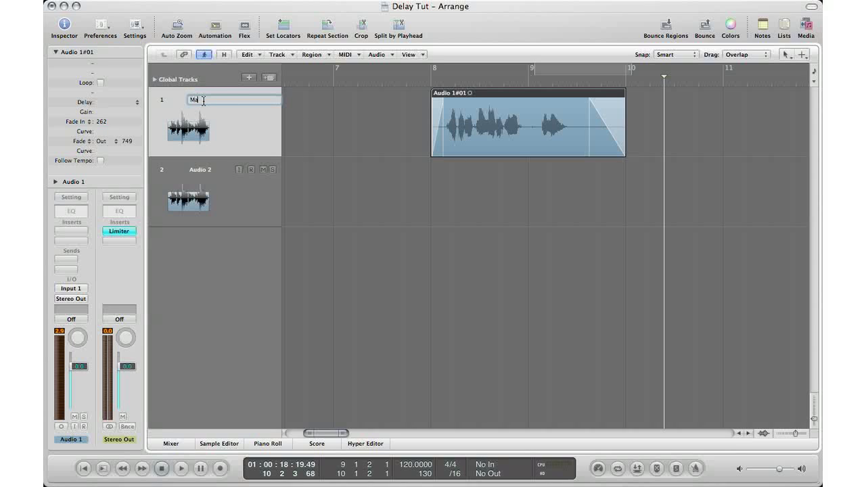
{"action": "type", "text": "in"}
Step: Rename the second audio track as Fx Vox
{"action": "left_click", "coordinate": [192, 173]}
{"action": "double_click", "coordinate": [199, 170]}
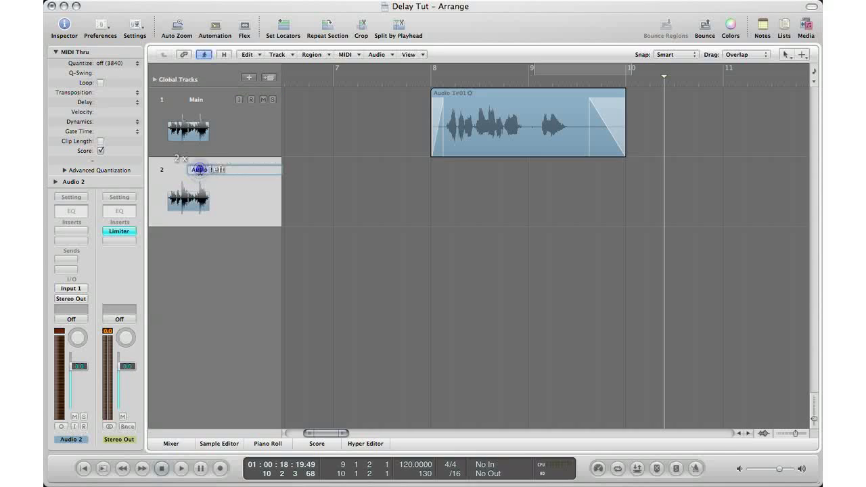
{"action": "type", "text": "Fx"}
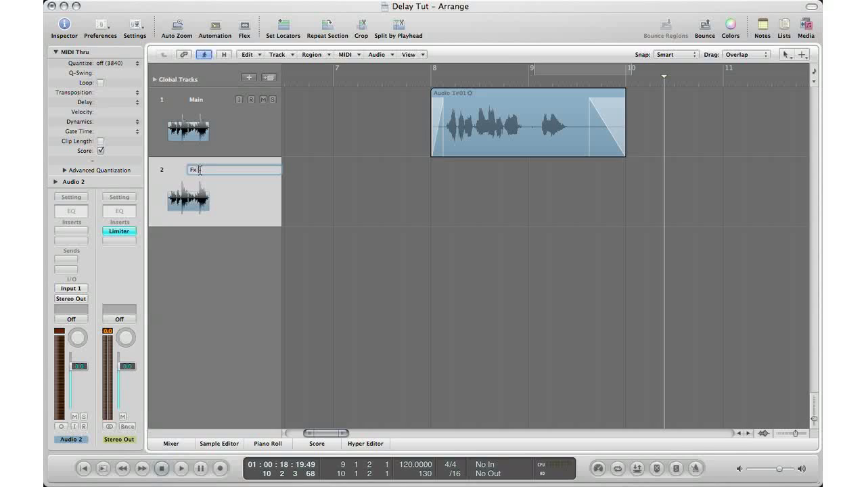
{"action": "type", "text": " Vox"}
{"action": "key", "text": "Return"}
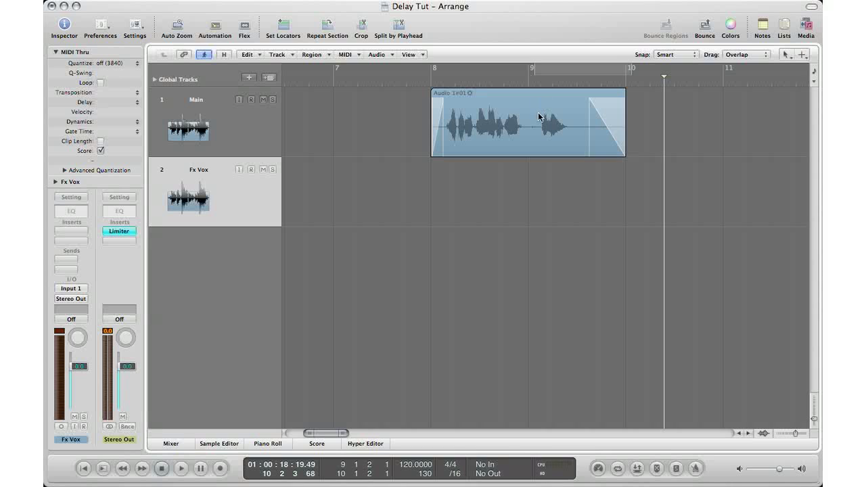
Step: Split the last vocal phrase, just after bar 9, out of the Main region and copy it to the same position on the Fx Vox track
{"action": "key", "text": "Escape"}
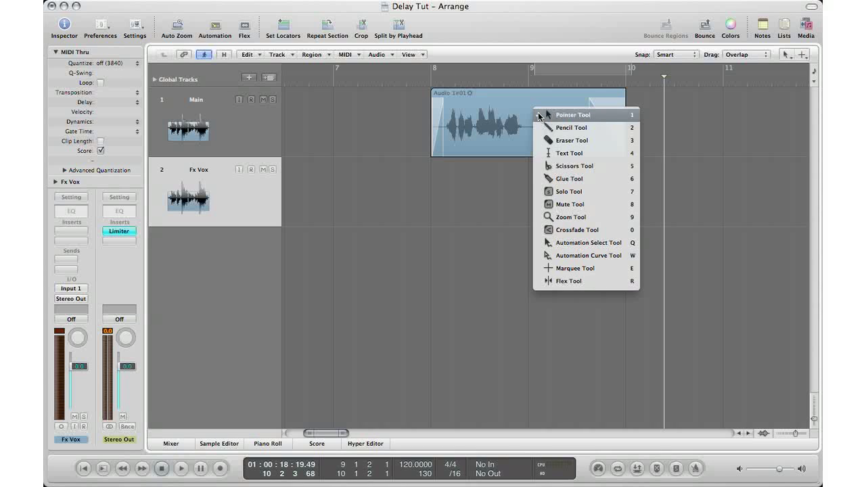
{"action": "key", "text": "5"}
{"action": "left_click", "coordinate": [537, 128]}
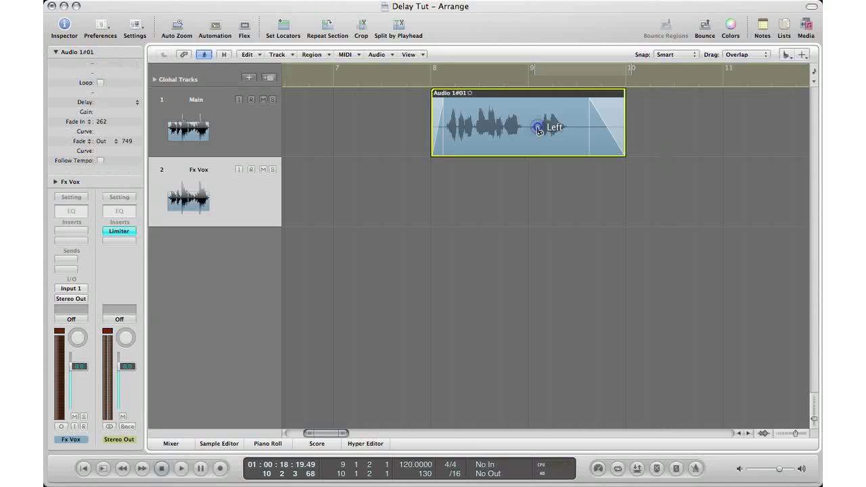
{"action": "left_click", "coordinate": [578, 129]}
{"action": "key", "text": "Escape"}
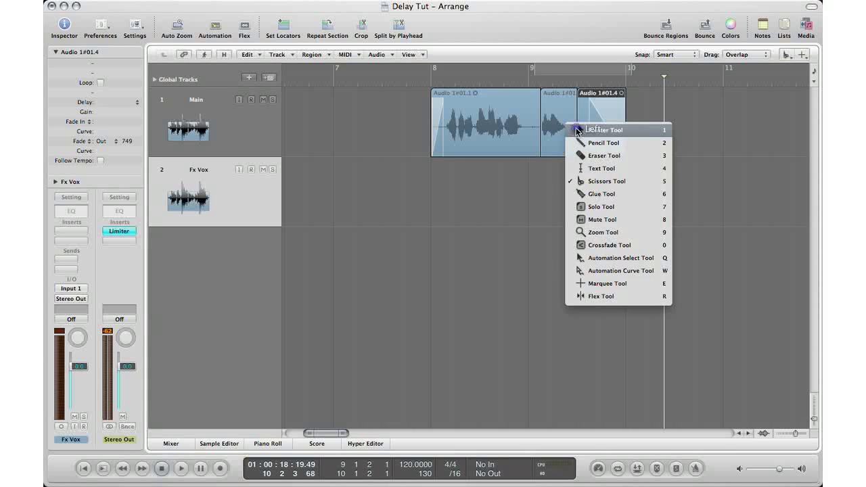
{"action": "left_click", "coordinate": [577, 130]}
{"action": "left_click", "coordinate": [556, 113]}
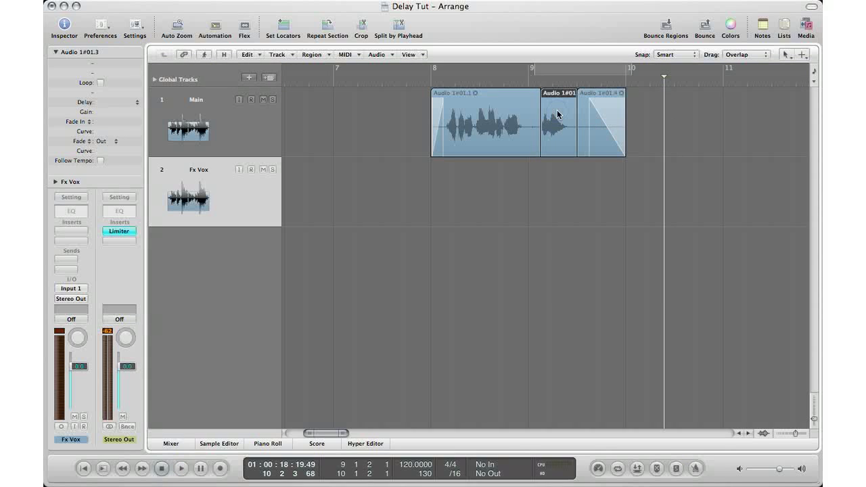
{"action": "left_click_drag", "start_coordinate": [558, 115], "coordinate": [558, 180]}
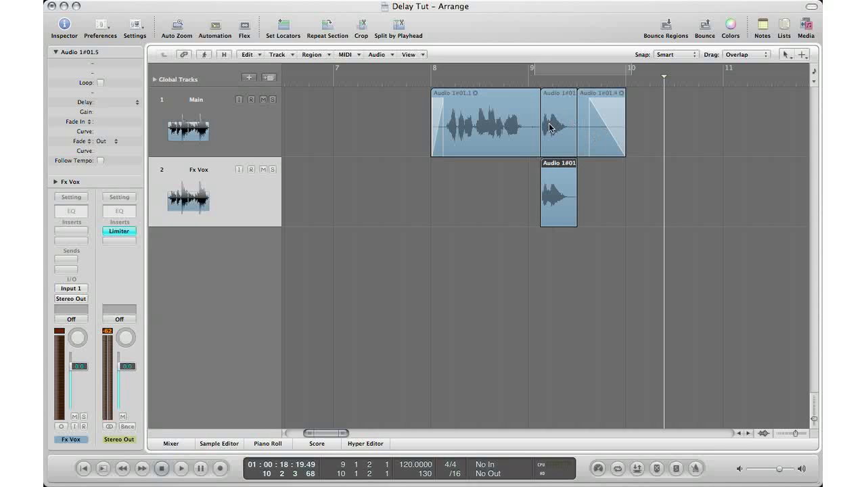
Step: Insert an Echo delay on the Fx Vox track and place its plug-in window below the tracks
{"action": "left_click", "coordinate": [226, 122]}
{"action": "left_click", "coordinate": [214, 178]}
{"action": "left_click", "coordinate": [70, 232]}
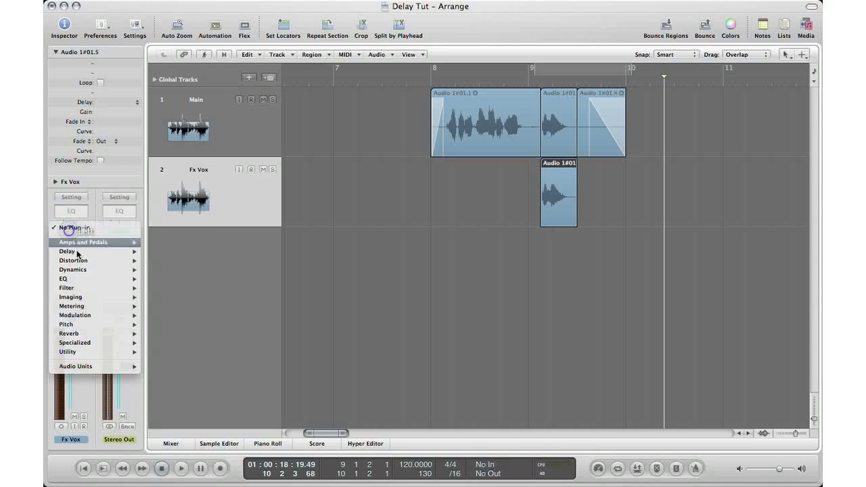
{"action": "mouse_move", "coordinate": [74, 251]}
{"action": "mouse_move", "coordinate": [157, 262]}
{"action": "left_click", "coordinate": [245, 260]}
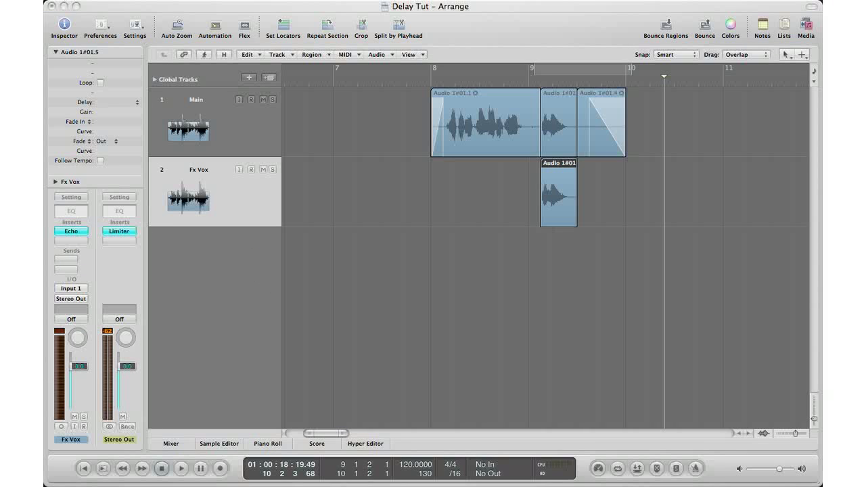
{"action": "left_click_drag", "start_coordinate": [469, 243], "coordinate": [432, 262]}
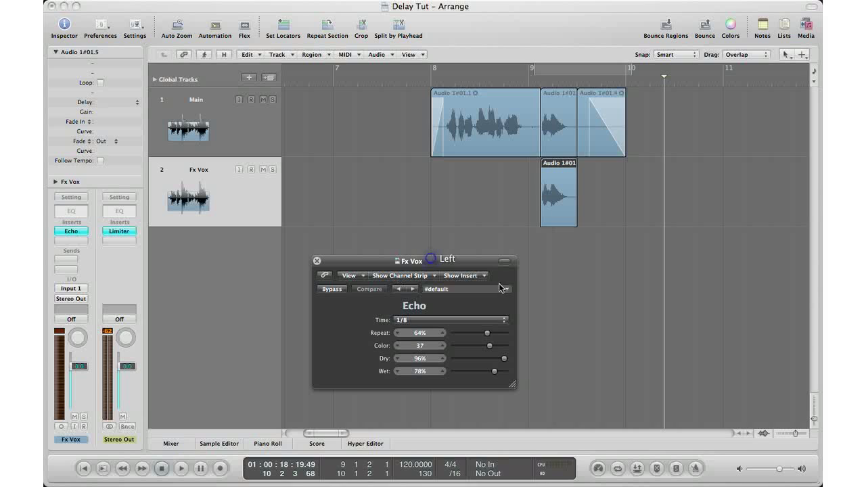
Step: Play the vocal from just before bar 8 to hear the echo on the last phrase
{"action": "left_click", "coordinate": [412, 83]}
{"action": "key", "text": "space"}
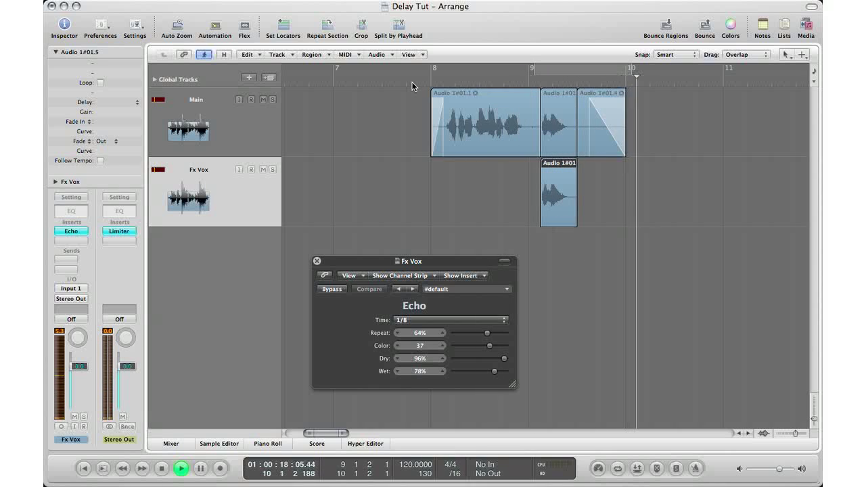
{"action": "left_click", "coordinate": [412, 82]}
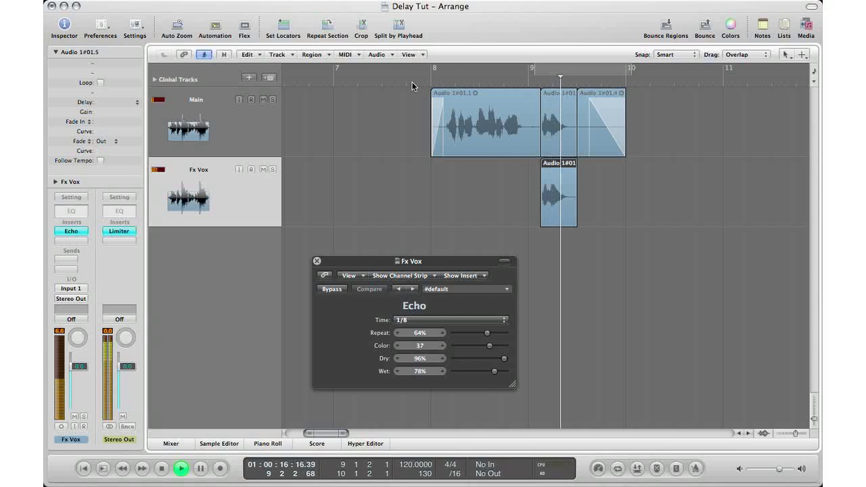
{"action": "key", "text": "space"}
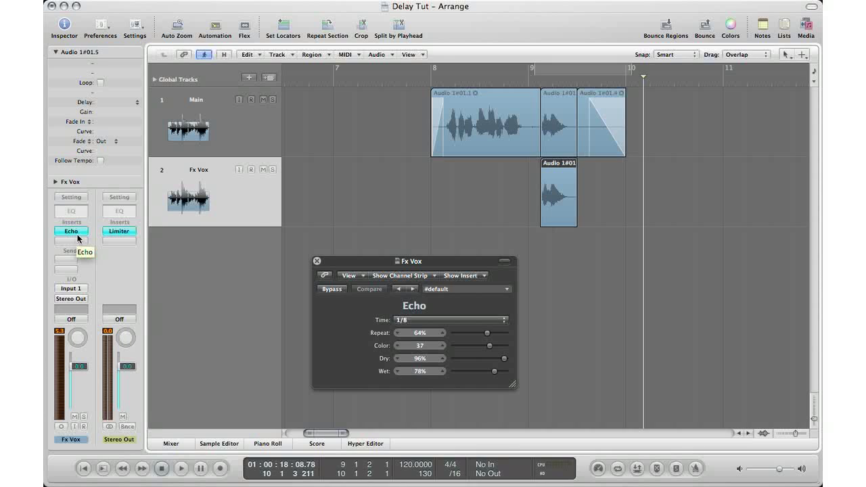
{"action": "left_click", "coordinate": [421, 84]}
{"action": "key", "text": "space"}
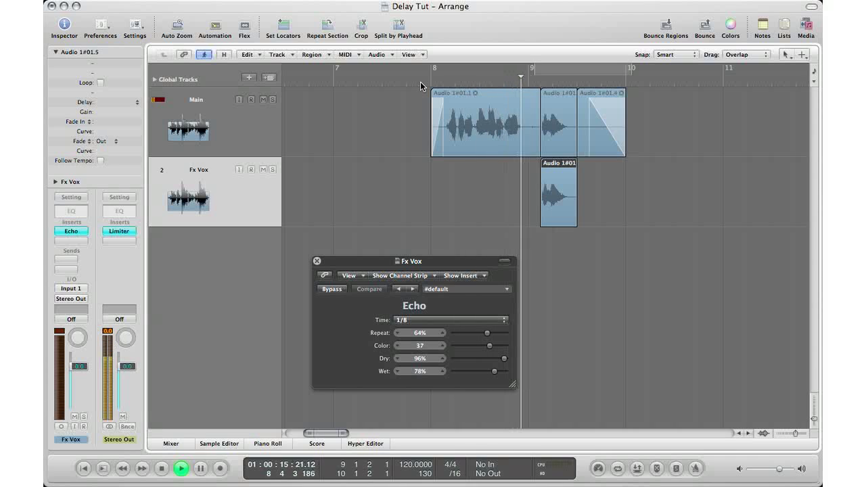
{"action": "key", "text": "space"}
Step: Split the Main region shortly after bar 8, at the end of its fade-in
{"action": "key", "text": "Escape"}
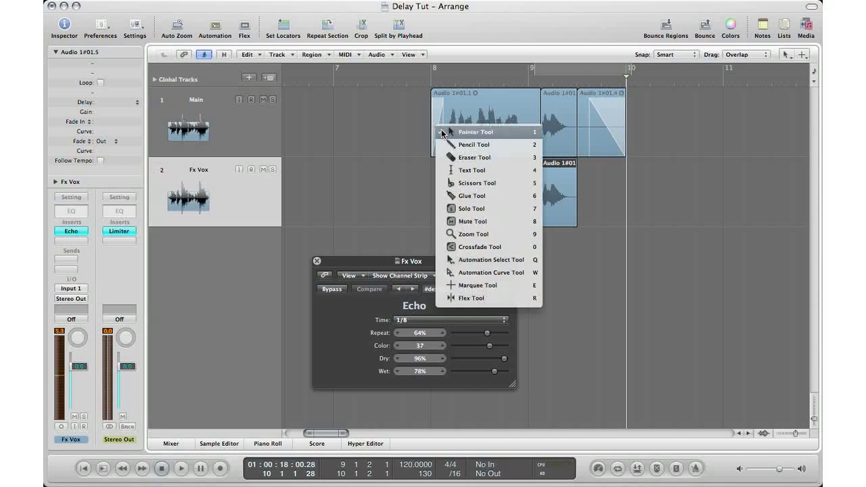
{"action": "left_click", "coordinate": [469, 183]}
{"action": "left_click", "coordinate": [443, 142]}
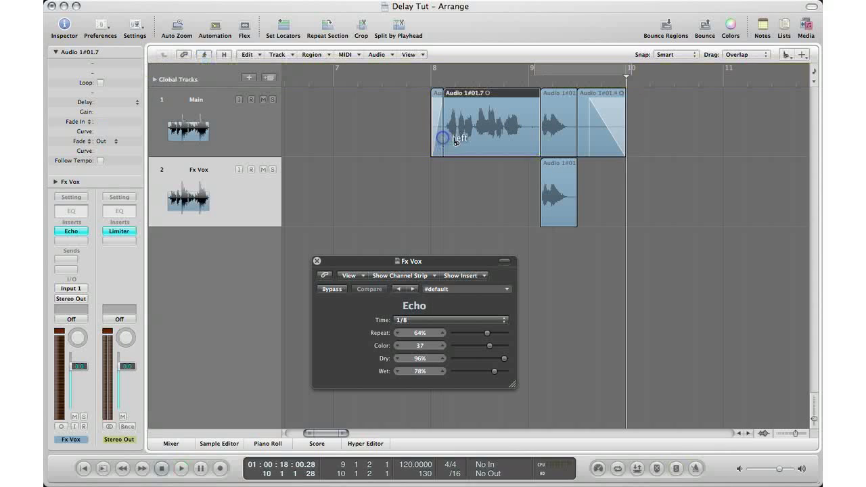
{"action": "left_click", "coordinate": [474, 139]}
{"action": "key", "text": "Escape"}
{"action": "left_click", "coordinate": [478, 135]}
{"action": "left_click", "coordinate": [455, 138]}
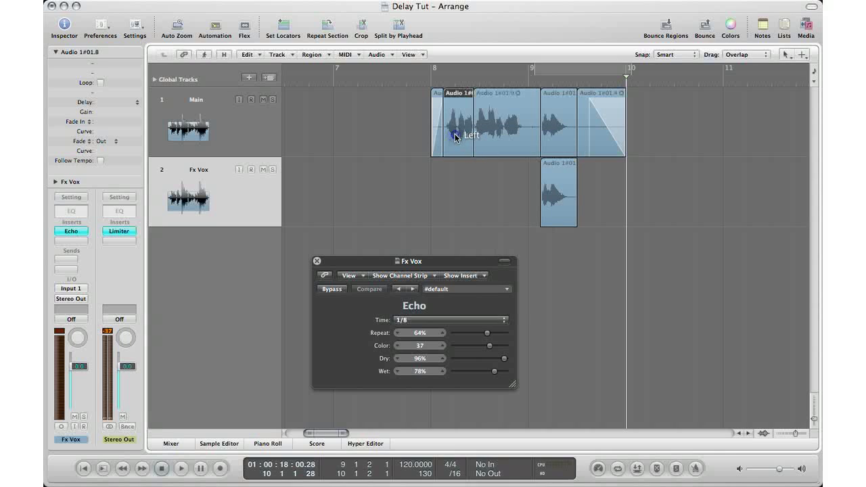
{"action": "key", "text": "super+z"}
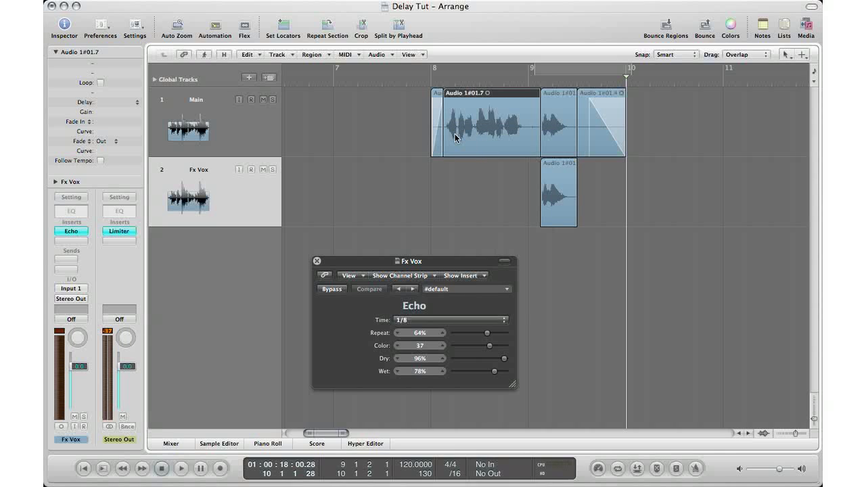
Step: Split the Main region at the end of the first phrase in bar 8, copy that phrase straight down to Fx Vox and play the result
{"action": "key", "text": "Escape"}
{"action": "left_click", "coordinate": [458, 138]}
{"action": "left_click", "coordinate": [476, 136]}
{"action": "key", "text": "Escape"}
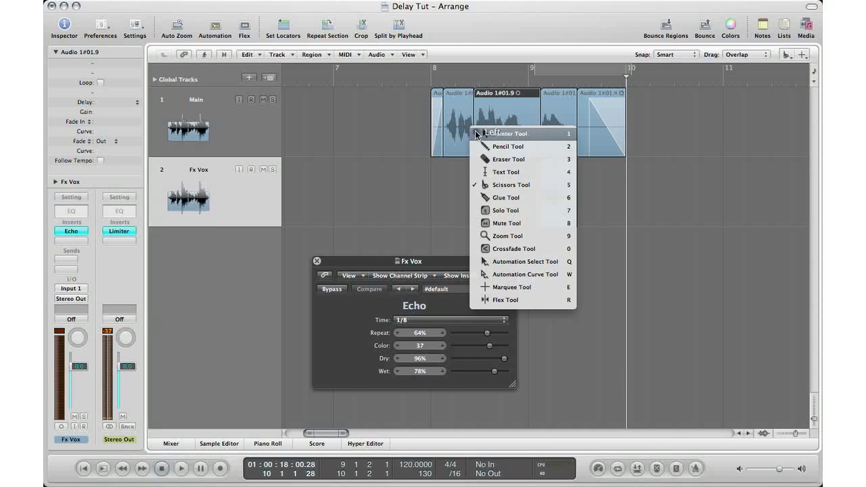
{"action": "left_click", "coordinate": [476, 130]}
{"action": "left_click_drag", "start_coordinate": [458, 129], "coordinate": [458, 176]}
{"action": "left_click", "coordinate": [415, 83]}
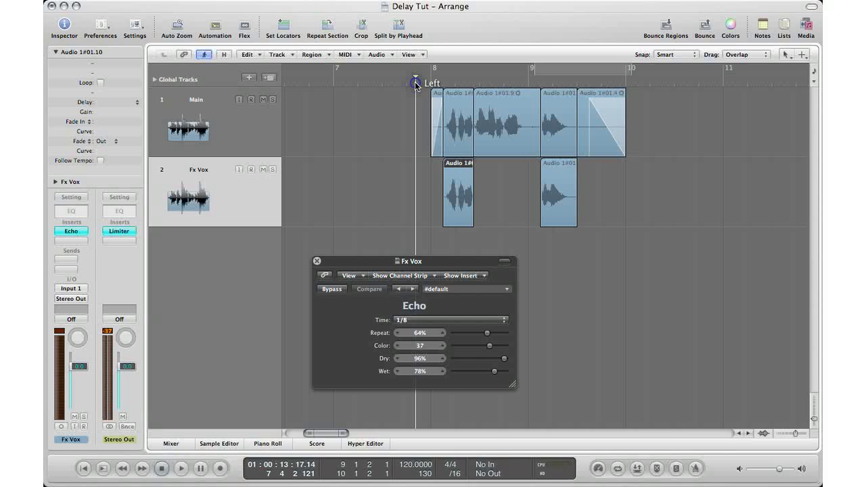
{"action": "key", "text": "space"}
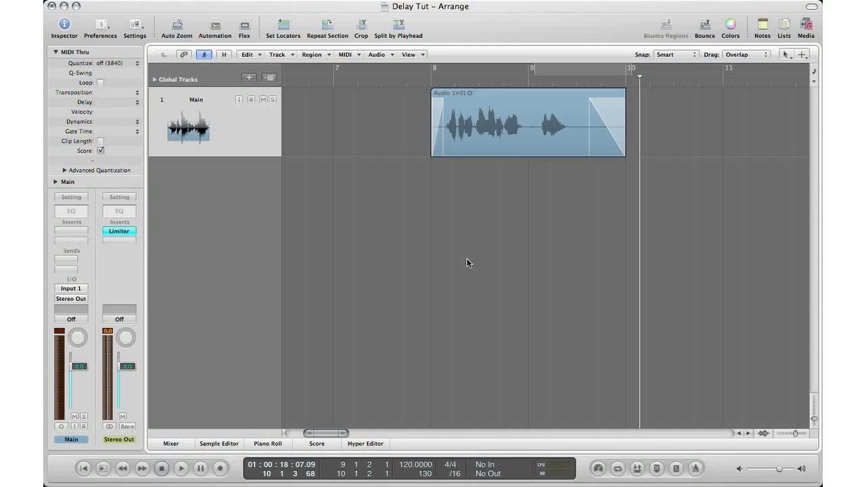
Step: Add a send to Bus 1 on the Main track and reset the send level to its default
{"action": "left_click", "coordinate": [61, 260]}
{"action": "mouse_move", "coordinate": [74, 271]}
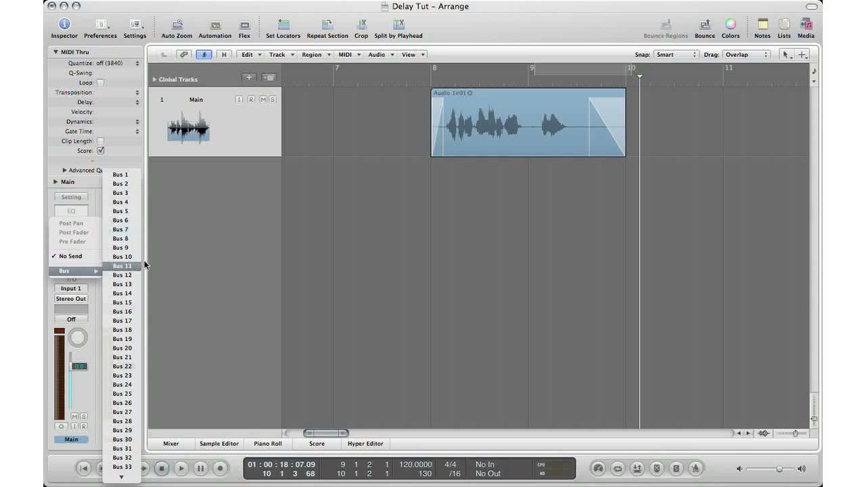
{"action": "left_click", "coordinate": [134, 174]}
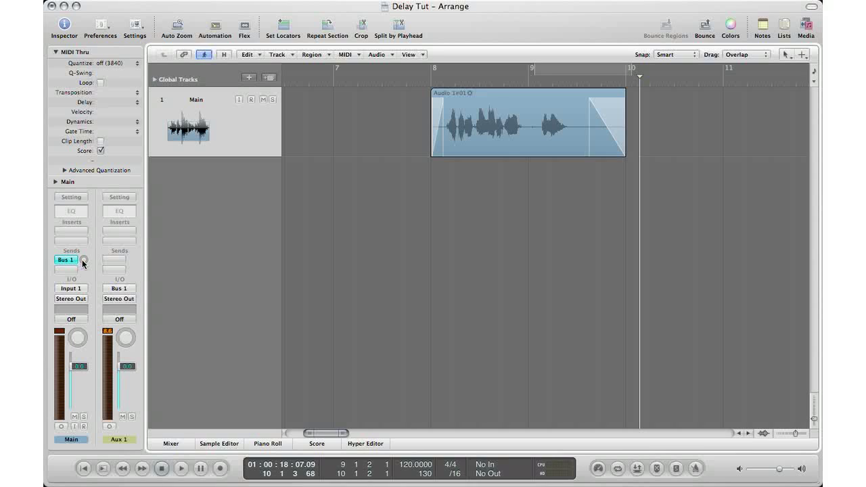
{"action": "key", "text": "alt"}
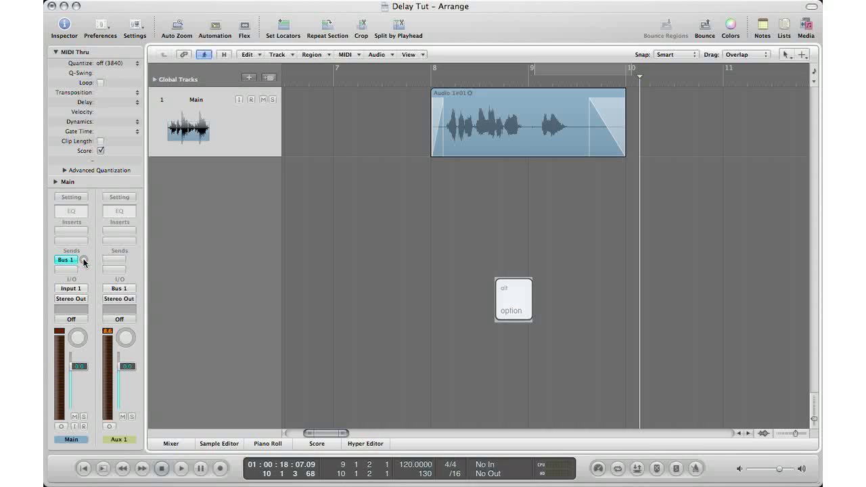
{"action": "left_click", "coordinate": [83, 262], "text": "alt"}
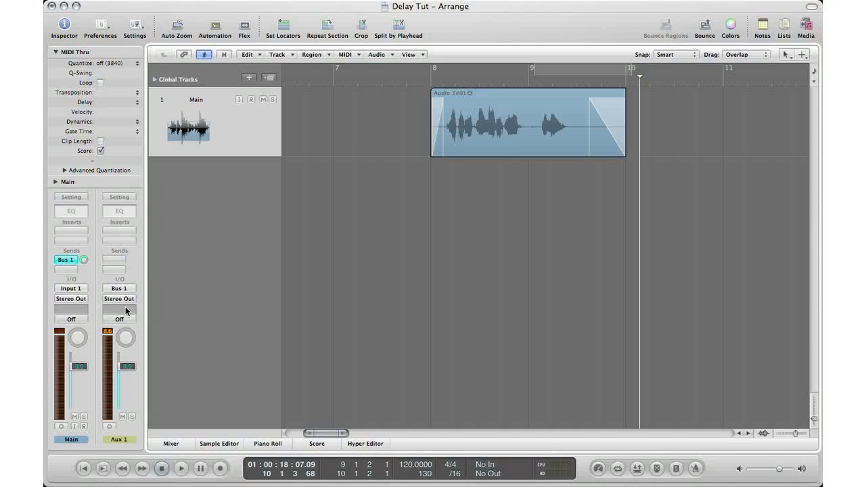
Step: Insert an Echo delay on the Aux 1 channel and set it to 0% dry and 100% wet
{"action": "left_click", "coordinate": [123, 231]}
{"action": "mouse_move", "coordinate": [139, 258]}
{"action": "mouse_move", "coordinate": [237, 263]}
{"action": "left_click", "coordinate": [291, 263]}
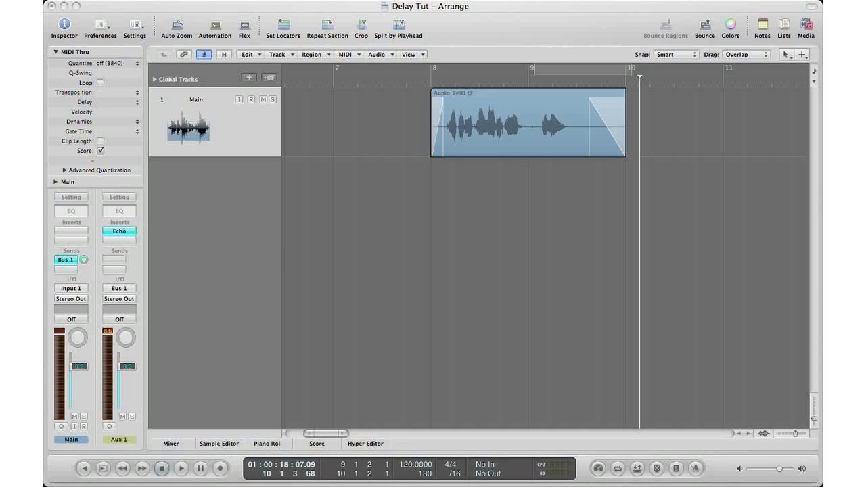
{"action": "left_click_drag", "start_coordinate": [209, 325], "coordinate": [309, 212]}
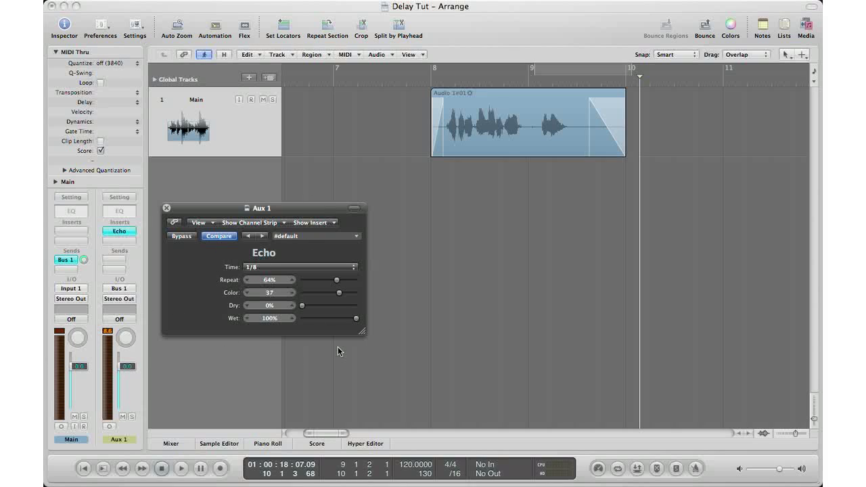
{"action": "left_click_drag", "start_coordinate": [357, 319], "coordinate": [388, 319]}
{"action": "left_click", "coordinate": [393, 321]}
Step: Lower the Aux 1 fader all the way to minus infinity and close the Echo window
{"action": "left_click", "coordinate": [131, 367]}
{"action": "left_click_drag", "start_coordinate": [129, 368], "coordinate": [129, 405]}
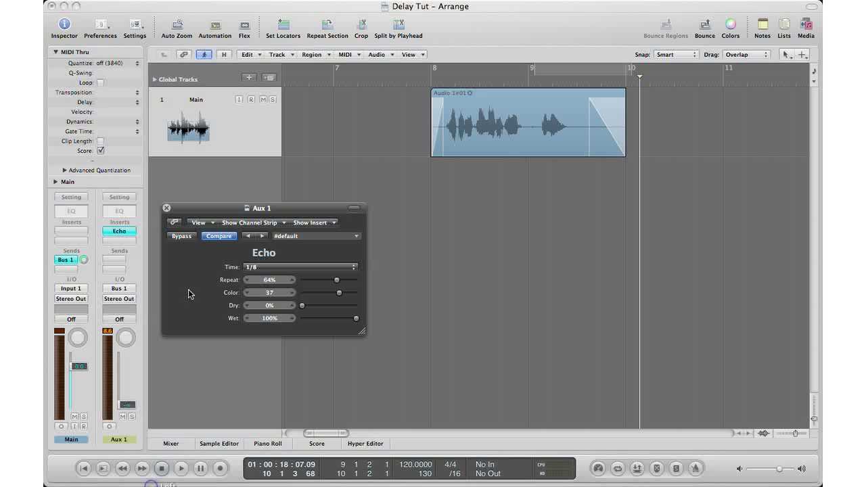
{"action": "left_click", "coordinate": [167, 208]}
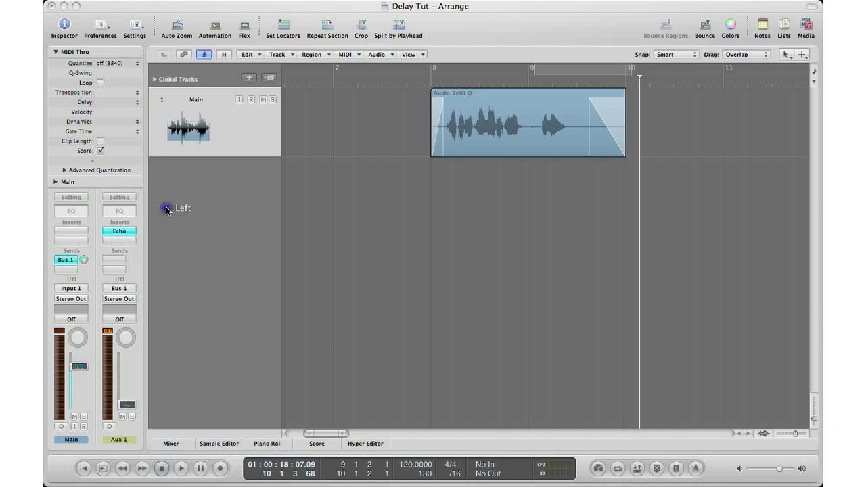
Step: Place the playhead shortly before bar 8 and set the Aux 1 automation mode to Touch
{"action": "left_click", "coordinate": [404, 69]}
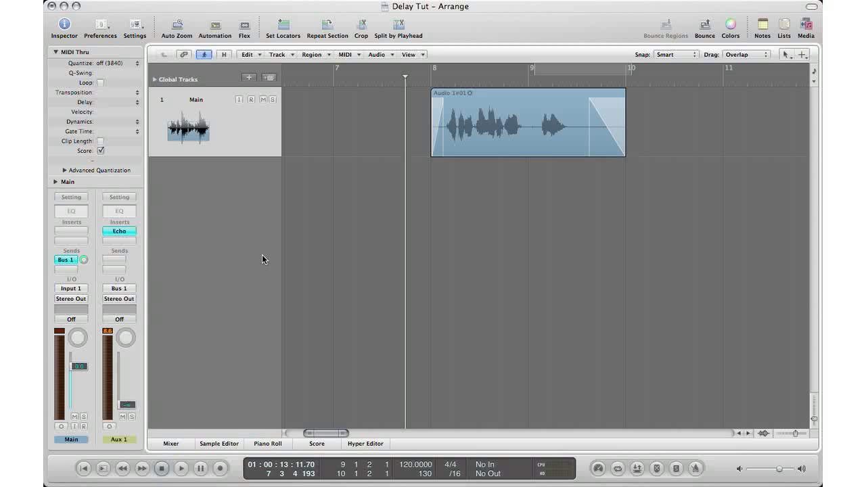
{"action": "left_click", "coordinate": [121, 318]}
{"action": "left_click", "coordinate": [131, 338]}
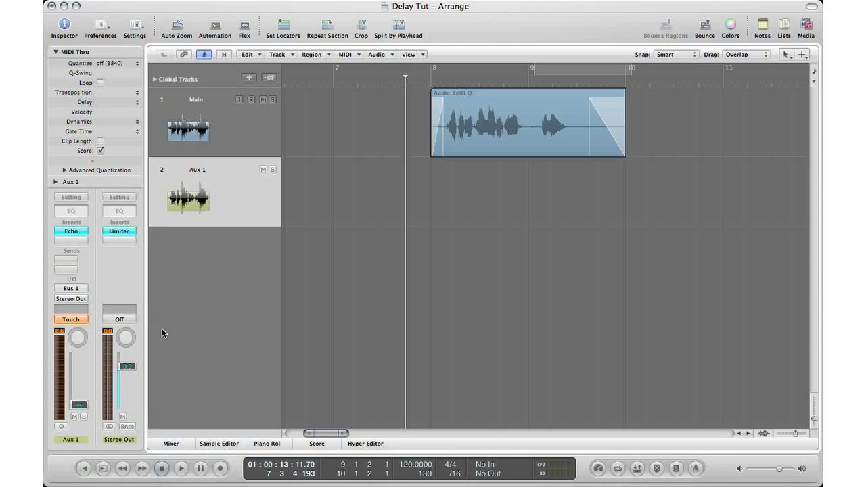
Step: Record Aux 1 volume automation during playback, raising the fader from its minimum to -5.1 dB around bar 9 and dropping it again before bar 11
{"action": "left_click_drag", "start_coordinate": [121, 365], "coordinate": [128, 385]}
{"action": "left_click_drag", "start_coordinate": [74, 406], "coordinate": [73, 415]}
{"action": "left_click_drag", "start_coordinate": [74, 406], "coordinate": [75, 416]}
{"action": "key", "text": "space"}
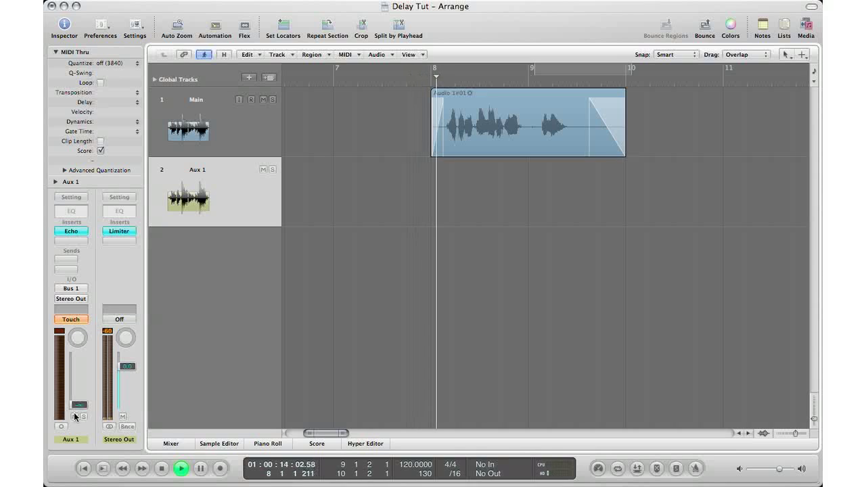
{"action": "left_click_drag", "start_coordinate": [79, 406], "coordinate": [79, 377]}
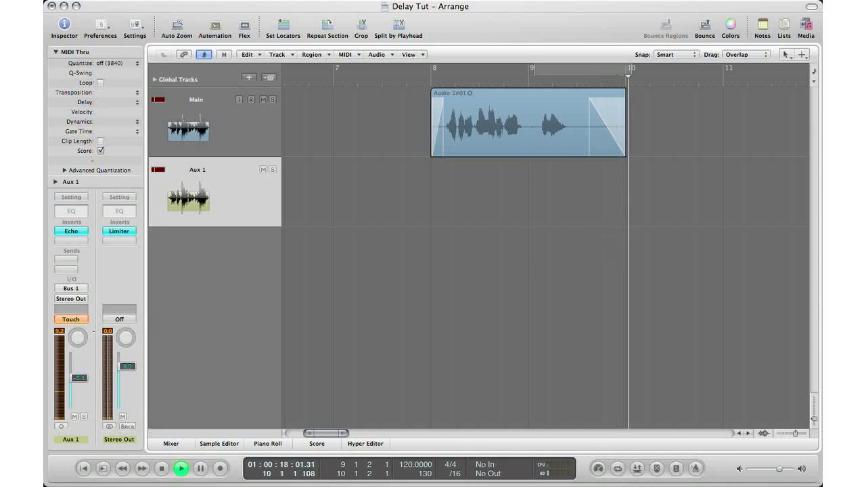
{"action": "key", "text": "space"}
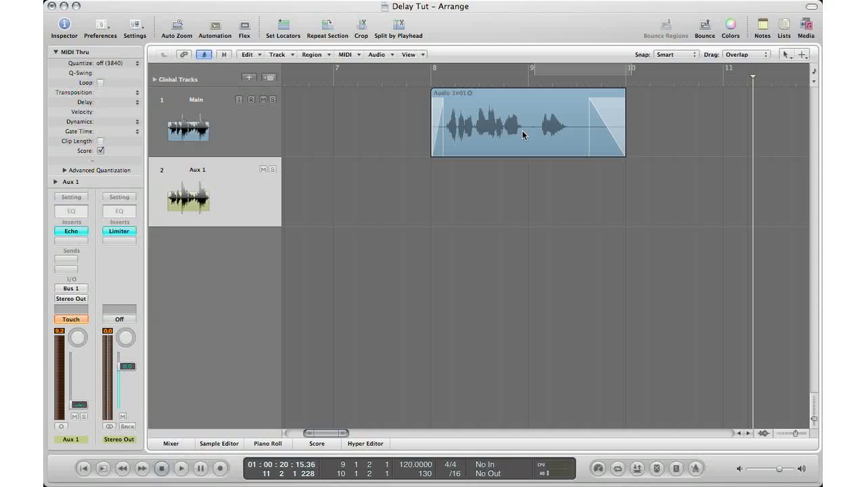
Step: Display the Volume automation on Aux 1 and move the start of its rise to just after bar 9
{"action": "key", "text": "a"}
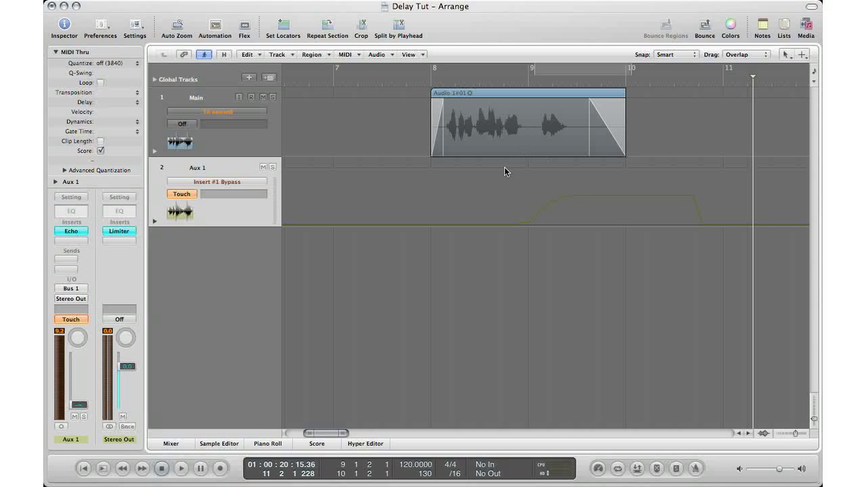
{"action": "left_click", "coordinate": [229, 182]}
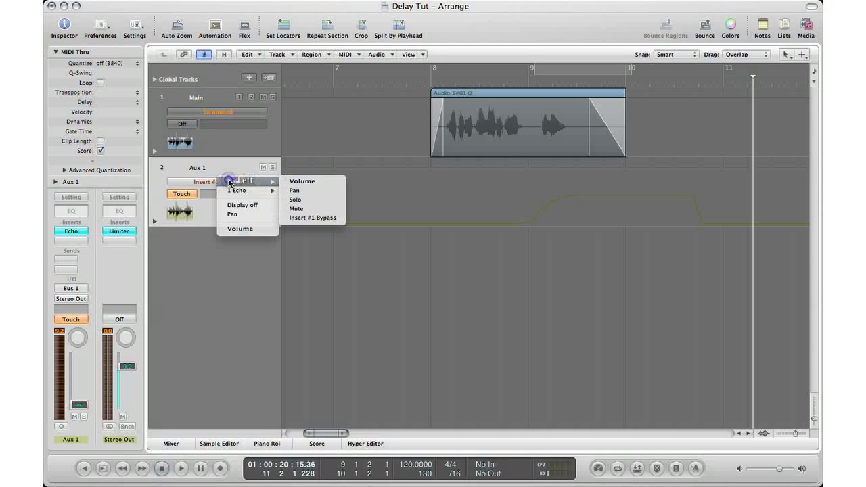
{"action": "left_click", "coordinate": [248, 230]}
{"action": "left_click_drag", "start_coordinate": [516, 225], "coordinate": [536, 226]}
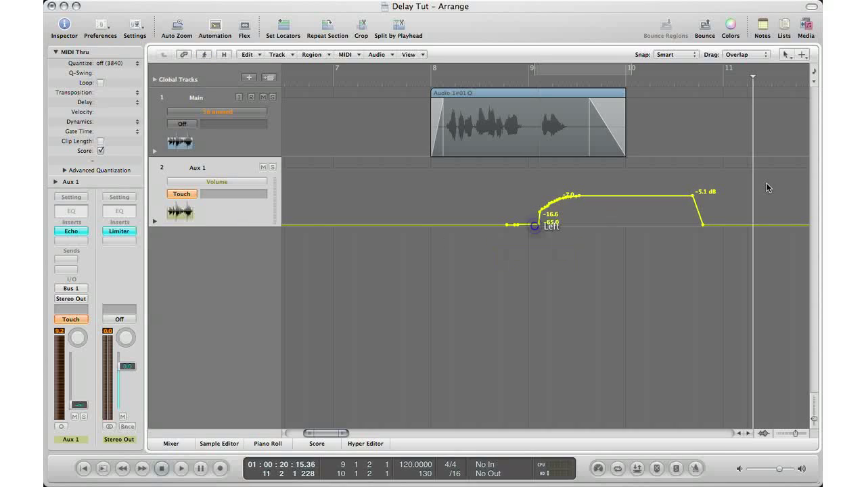
Step: Flatten the Aux 1 volume curve to its minimum and try to record a new fader rise during playback from shortly before bar 8
{"action": "left_click", "coordinate": [408, 79]}
{"action": "key", "text": "space"}
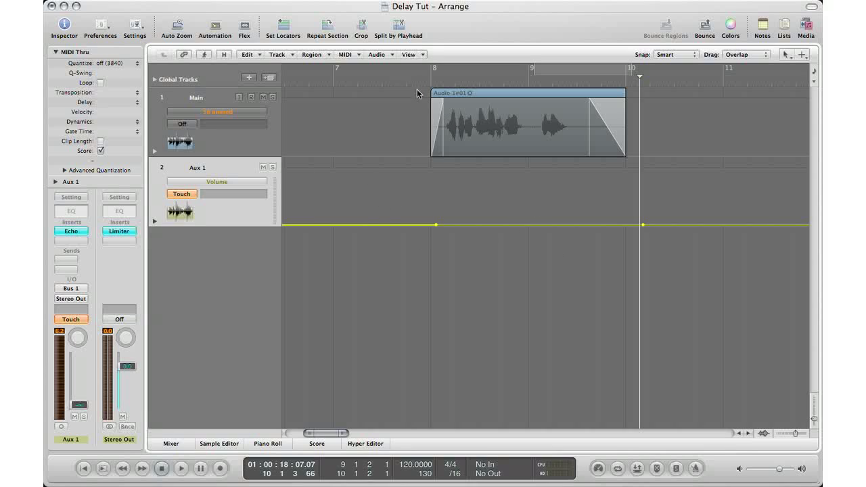
{"action": "left_click_drag", "start_coordinate": [639, 77], "coordinate": [395, 82]}
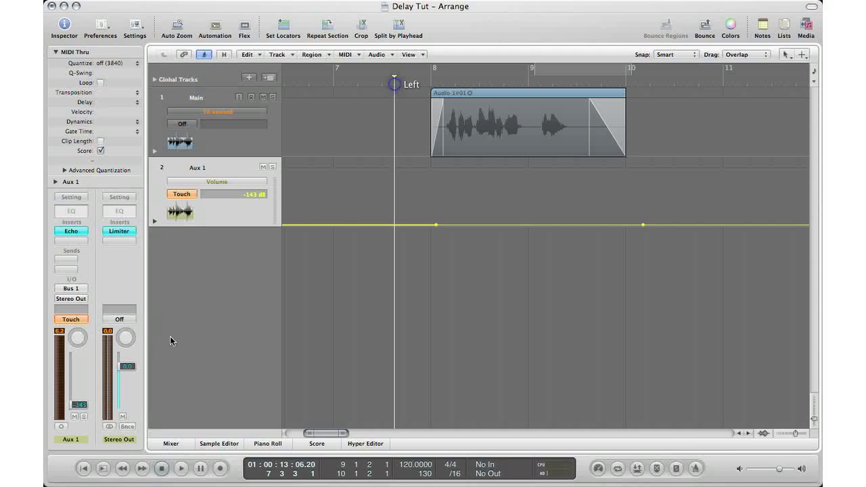
{"action": "key", "text": "space"}
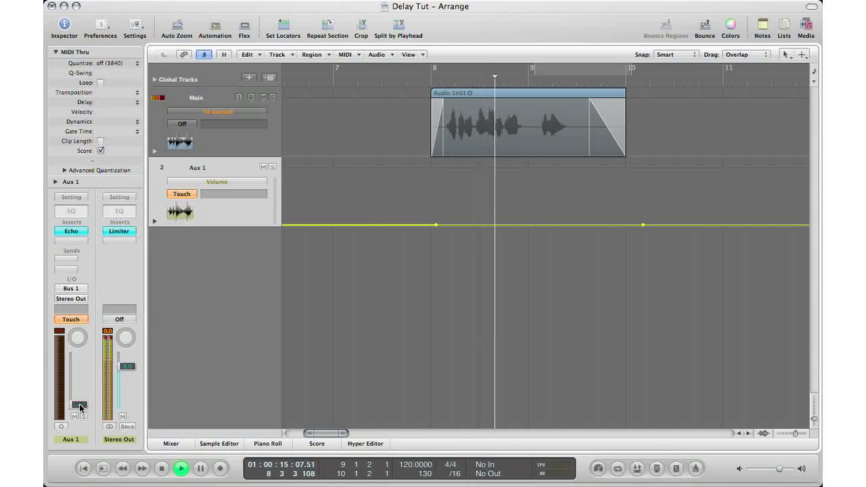
{"action": "left_click_drag", "start_coordinate": [80, 406], "coordinate": [84, 353]}
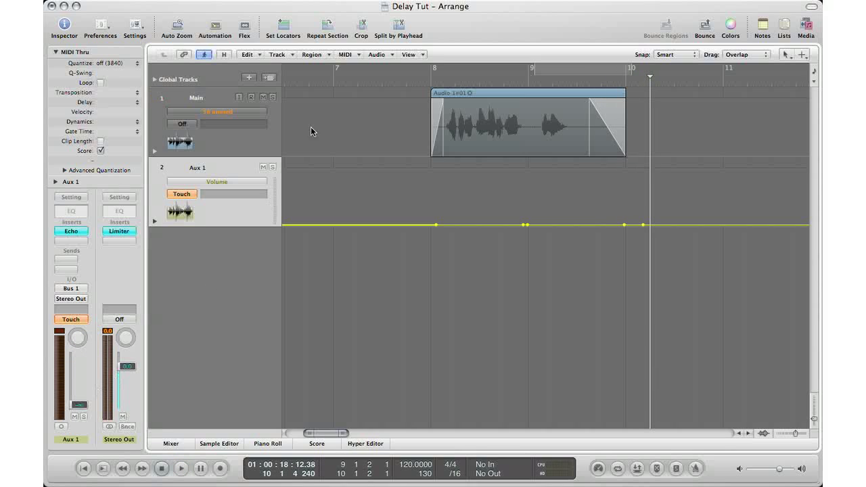
Step: Record a gradual Aux 1 volume rise from about bar 9 to about -6.2 dB at bar 10, drop it just past bar 10, and play it back
{"action": "left_click", "coordinate": [408, 84]}
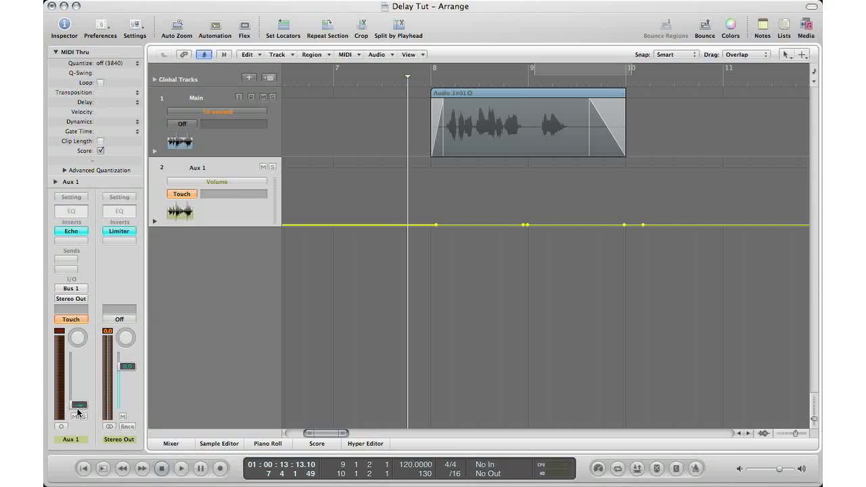
{"action": "key", "text": "space"}
{"action": "left_click_drag", "start_coordinate": [80, 408], "coordinate": [79, 377]}
{"action": "key", "text": "space"}
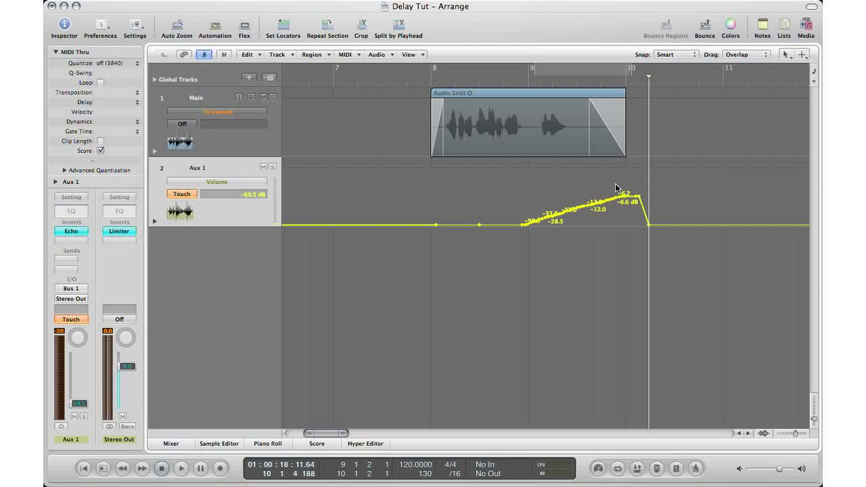
{"action": "double_click", "coordinate": [414, 82]}
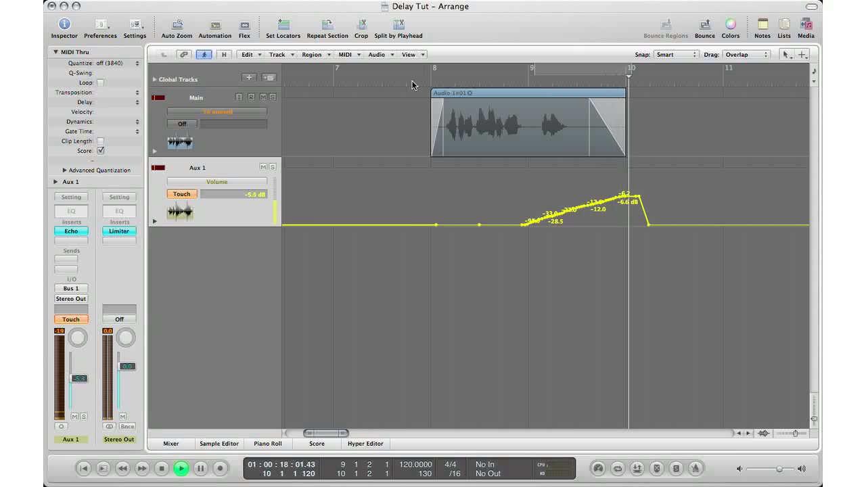
{"action": "key", "text": "space"}
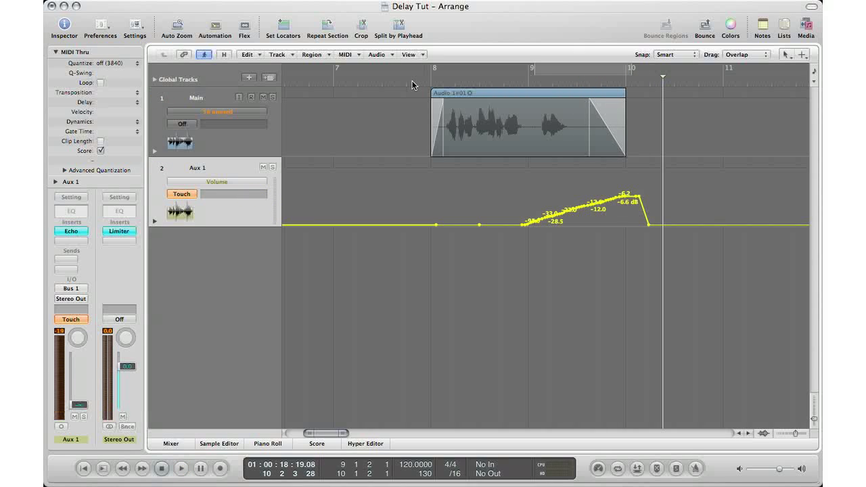